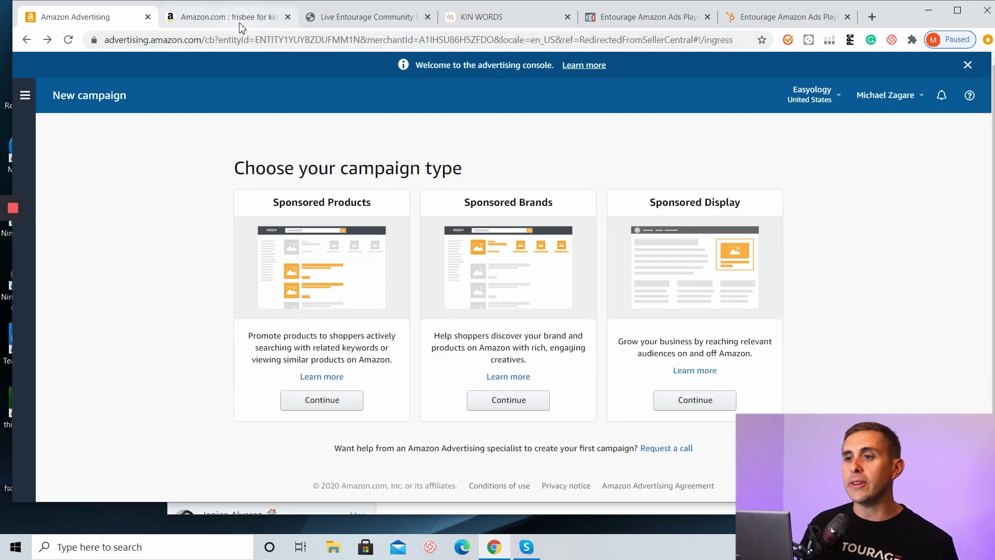
Step: Compare the three advertising campaign types with the brand banner and first-row sponsored listings in the "frisbee for kids" search results
left_click(240, 21)
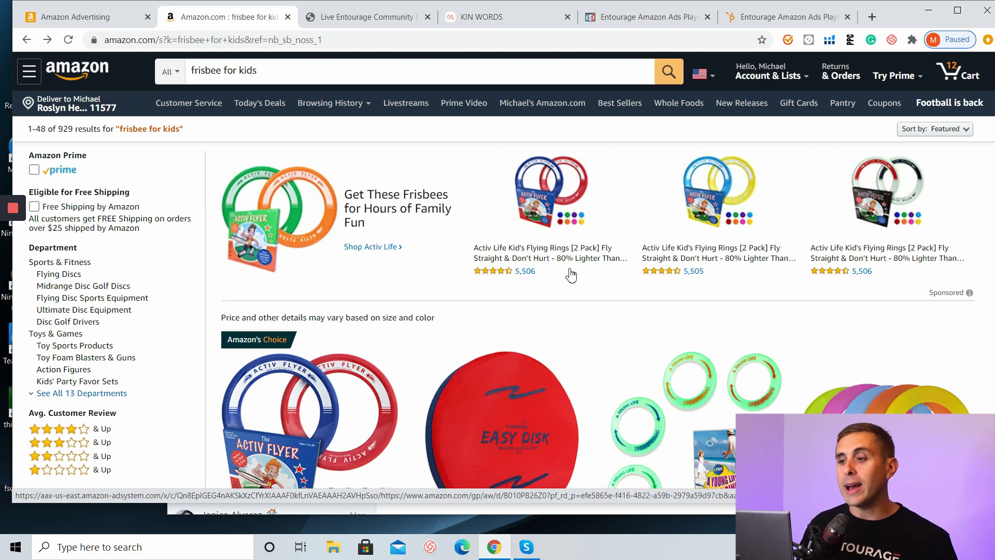
left_click(88, 18)
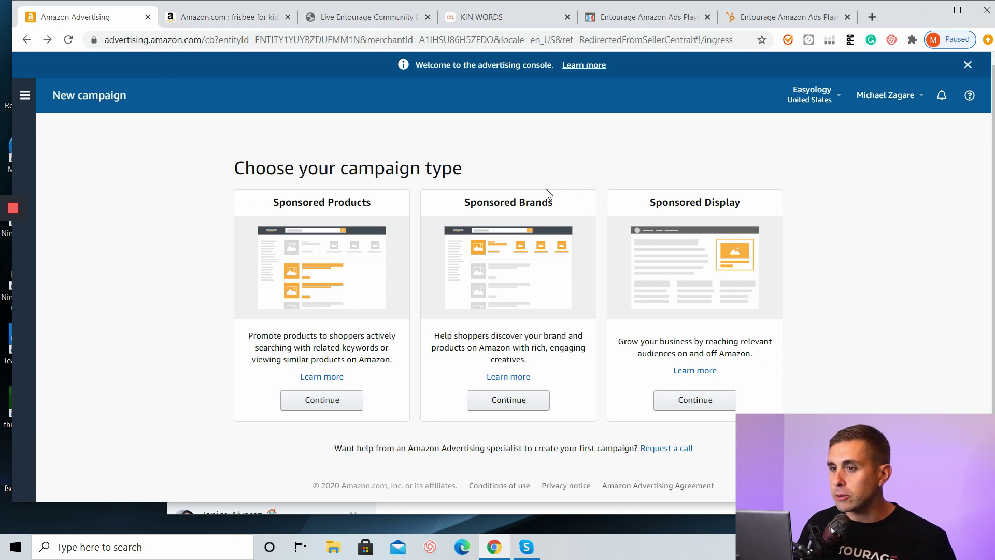
left_click(275, 21)
scroll(550, 361, "down", 2)
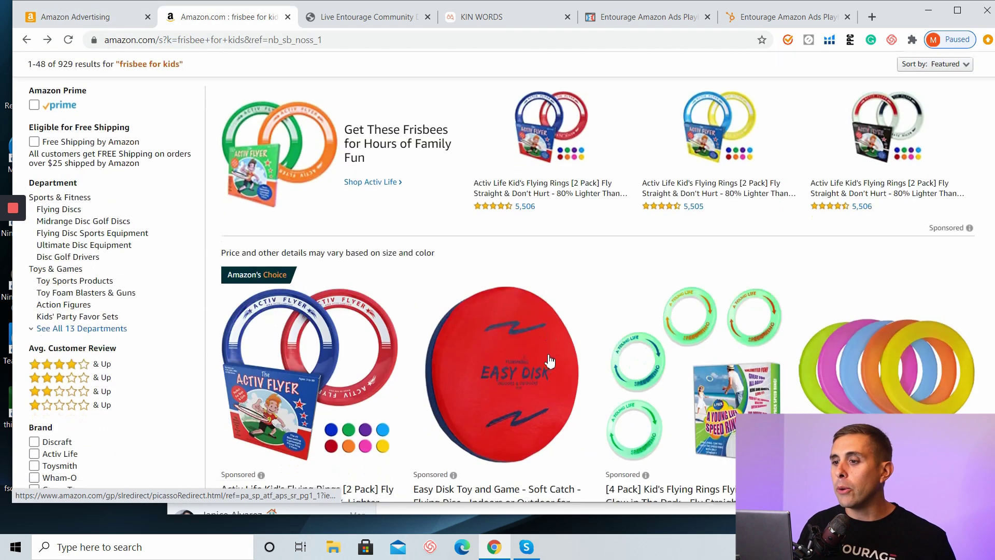
scroll(549, 360, "down", 4)
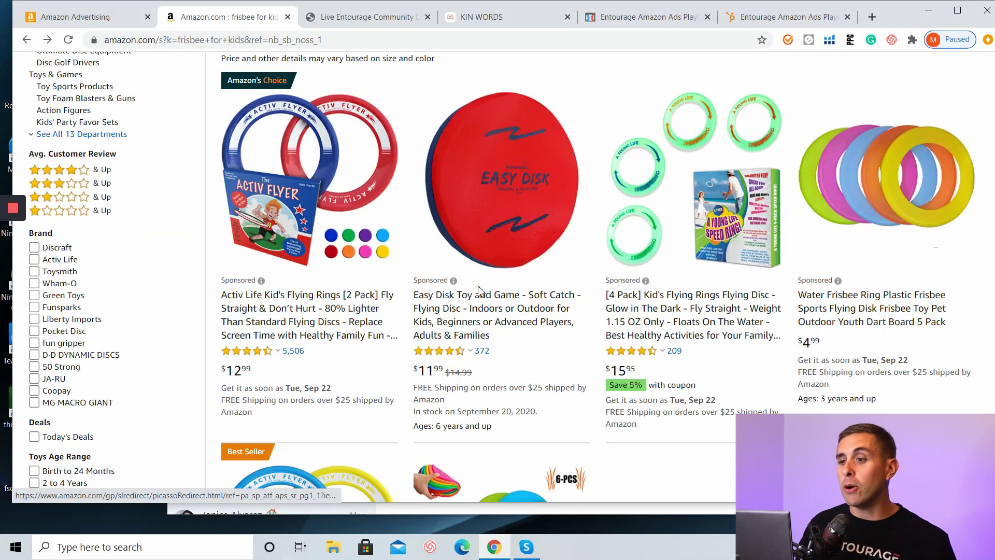
left_click(113, 19)
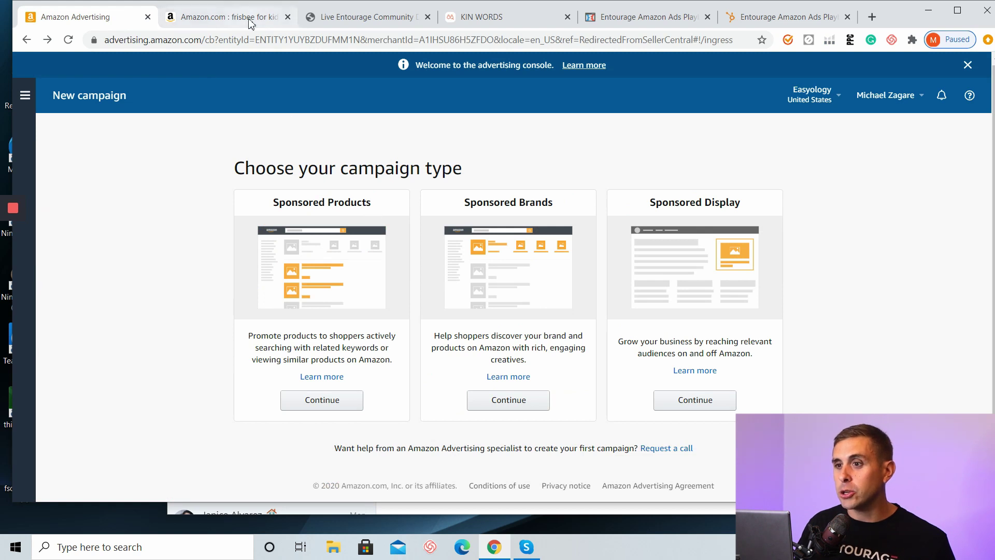
left_click(228, 17)
scroll(550, 293, "up", 5)
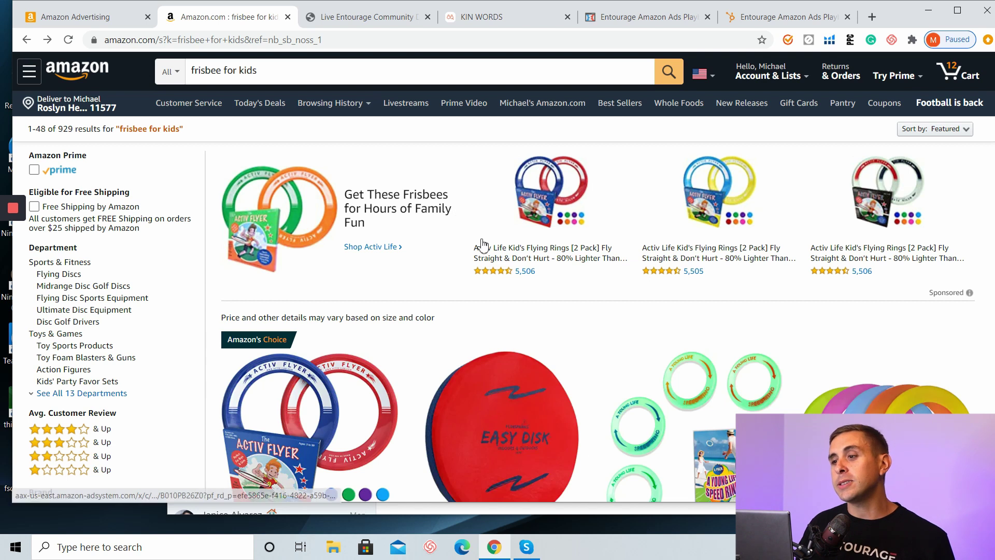
Step: Examine the sponsored placements throughout the first "frisbee for kids" results page, down to the related-brands ads below the page numbers
scroll(485, 238, "down", 1)
scroll(488, 241, "down", 1)
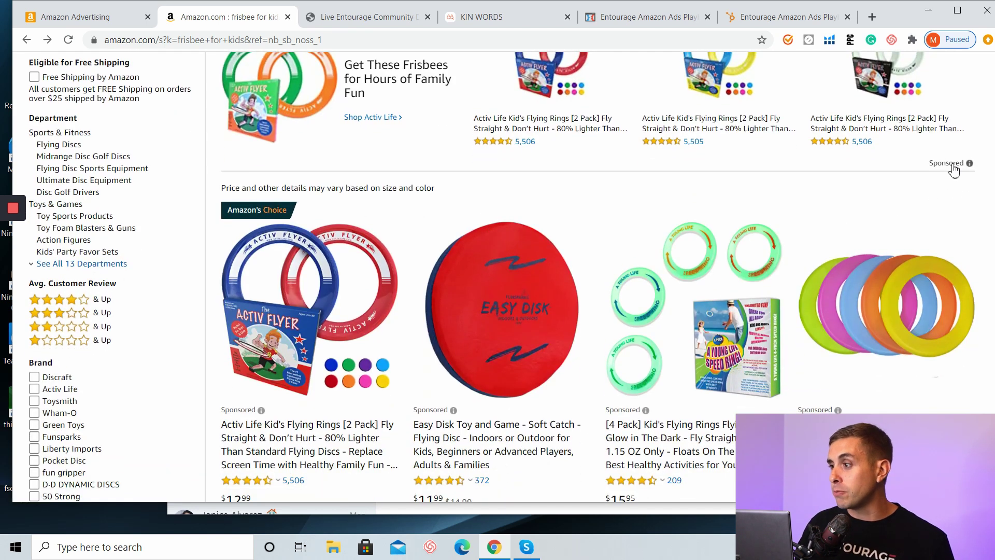
scroll(720, 429, "down", 3)
scroll(708, 426, "down", 15)
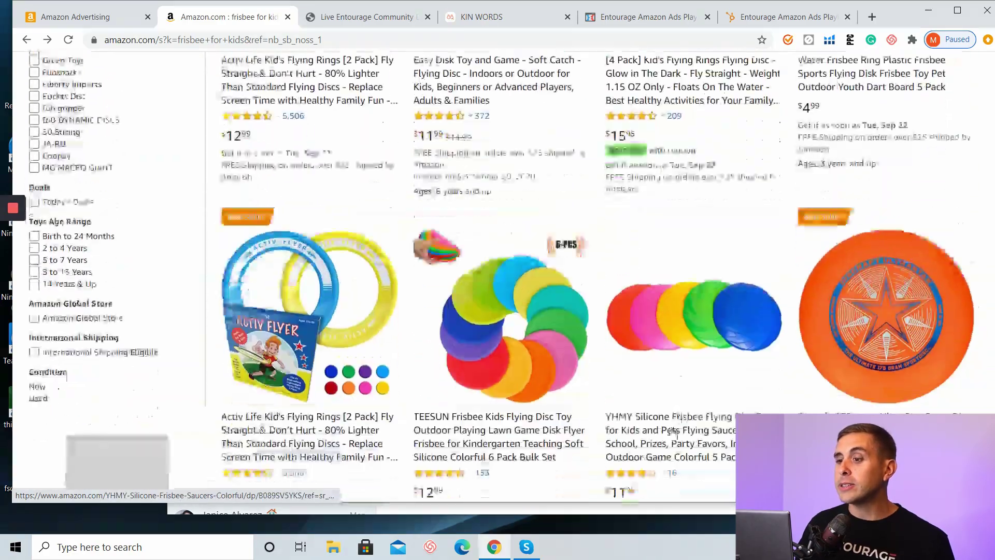
scroll(642, 435, "down", 20)
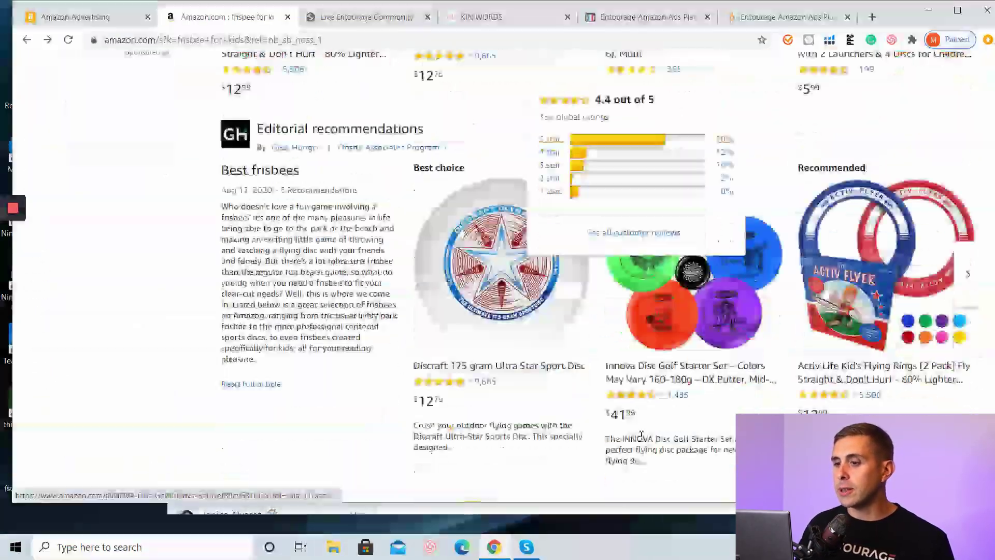
scroll(632, 436, "down", 6)
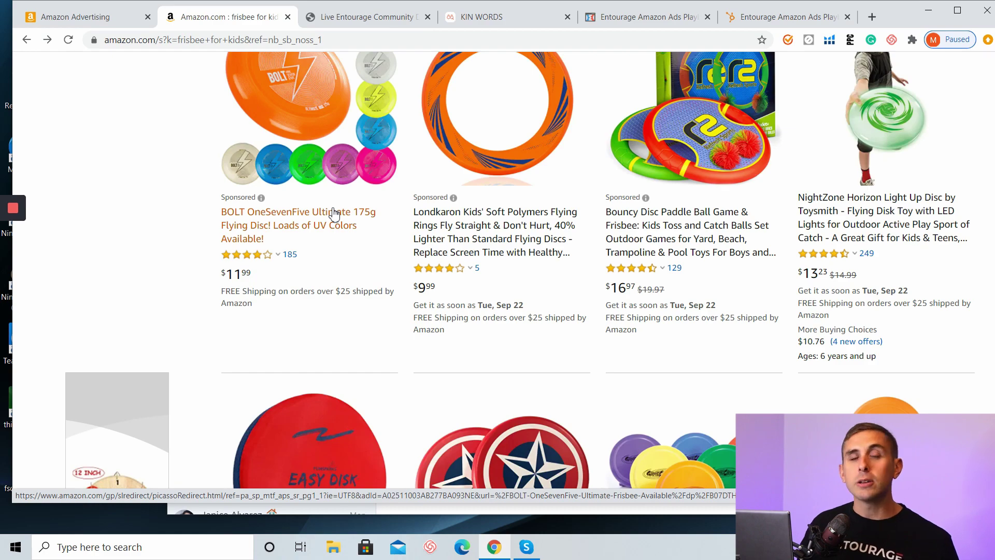
scroll(186, 157, "down", 2)
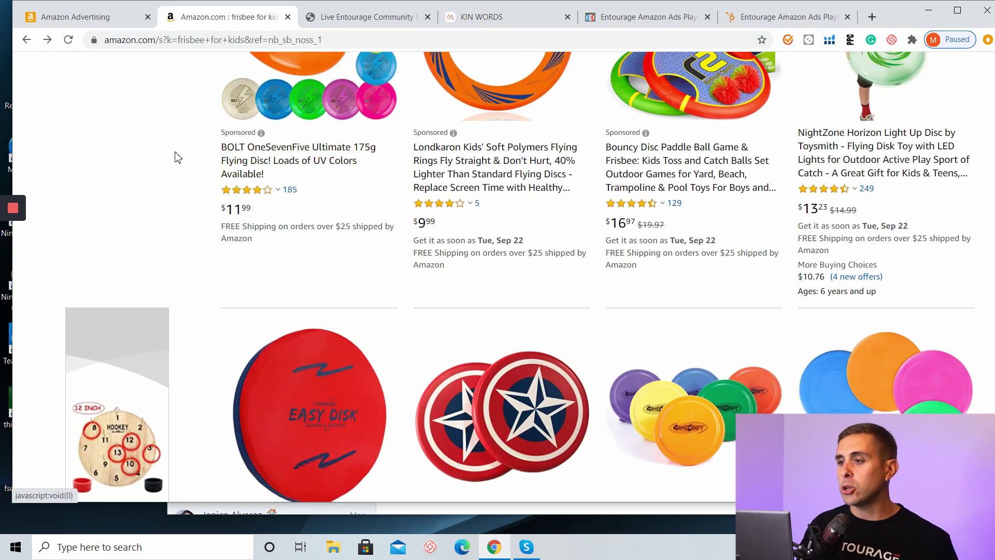
scroll(741, 259, "down", 15)
scroll(725, 352, "down", 15)
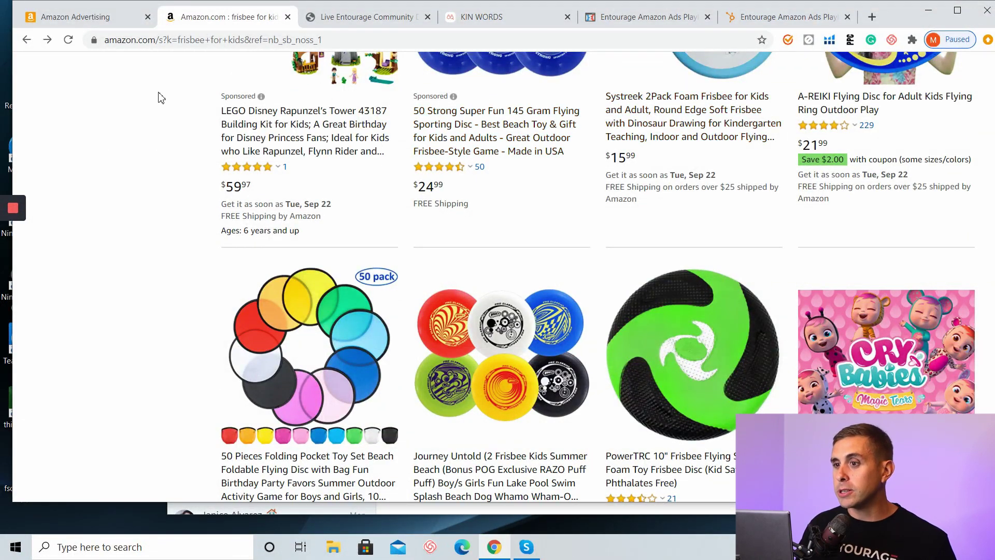
scroll(494, 251, "down", 6)
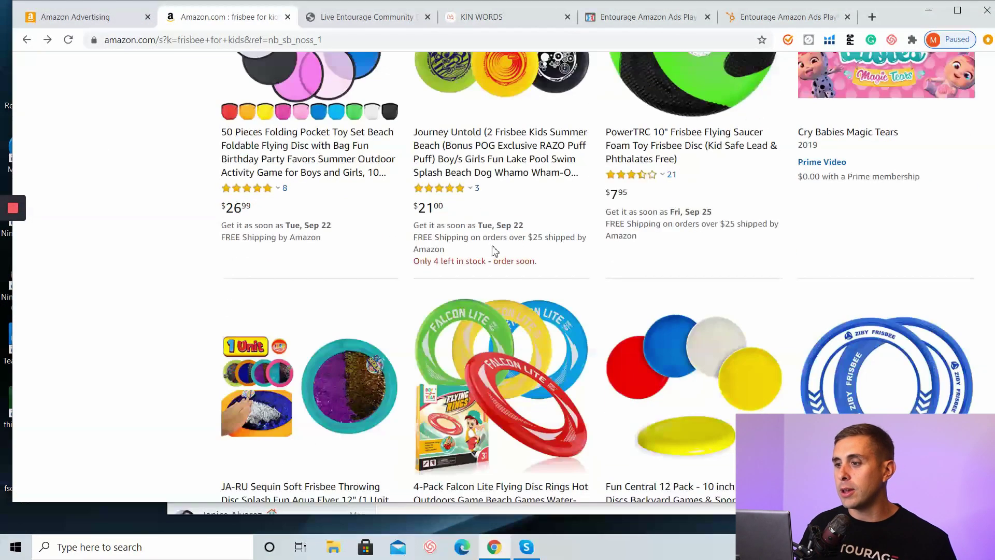
scroll(495, 251, "down", 20)
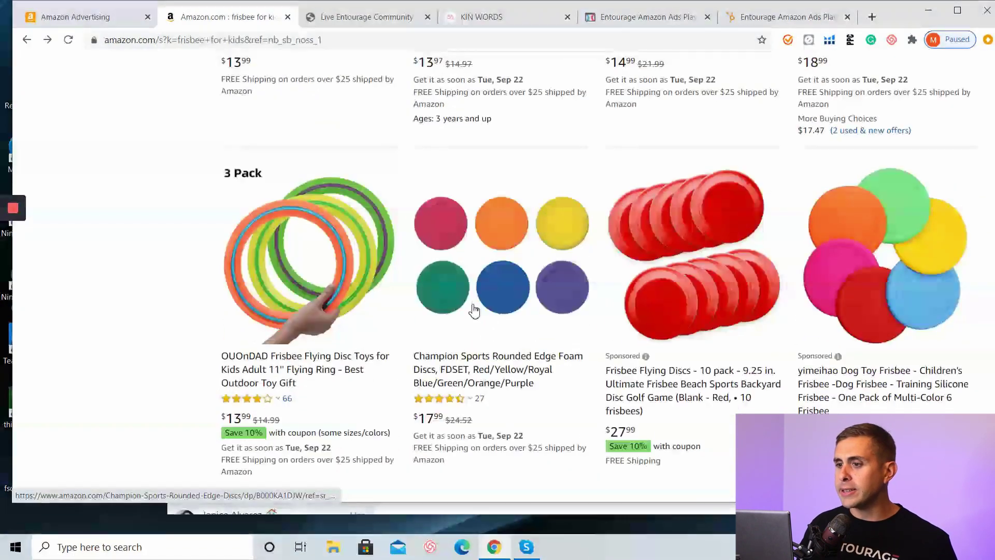
scroll(472, 315, "down", 8)
scroll(466, 315, "down", 1)
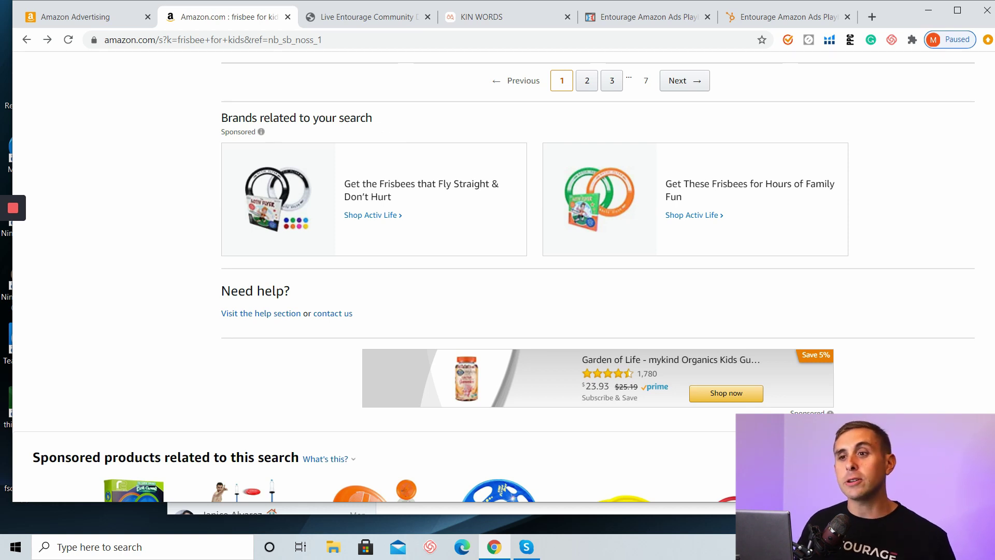
Step: Compare the campaign types with the related-brands ads and the sponsored banner at the end of the search results
left_click(84, 17)
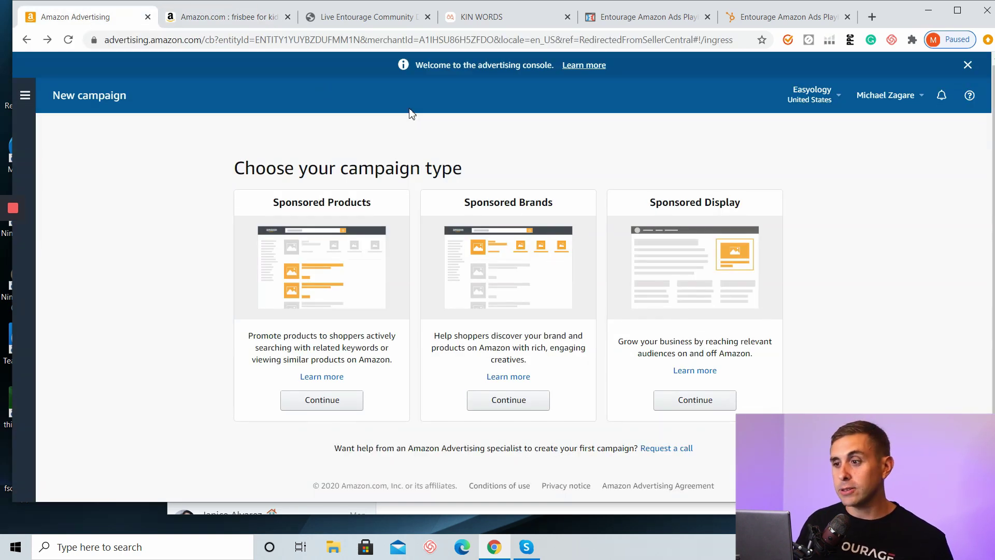
left_click(245, 19)
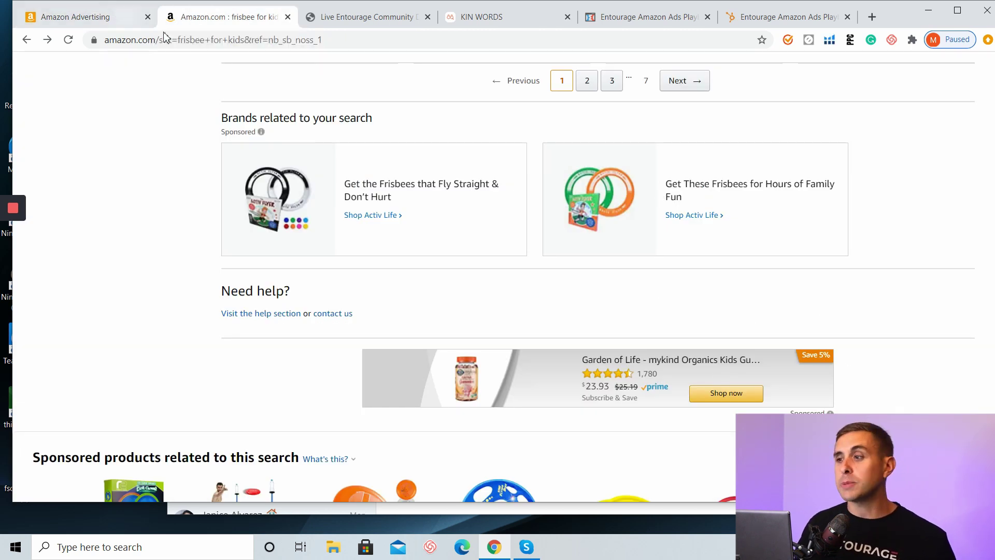
left_click(78, 23)
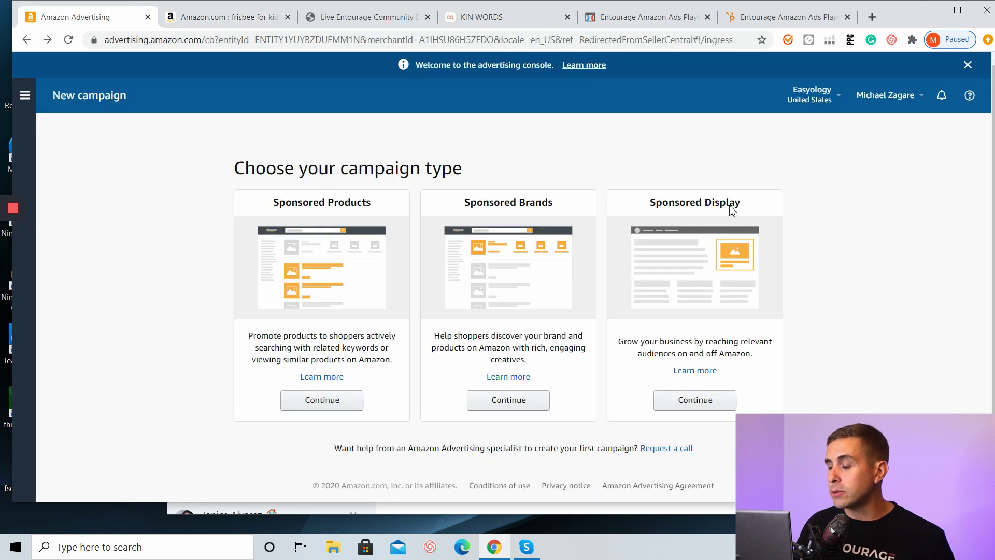
left_click(236, 20)
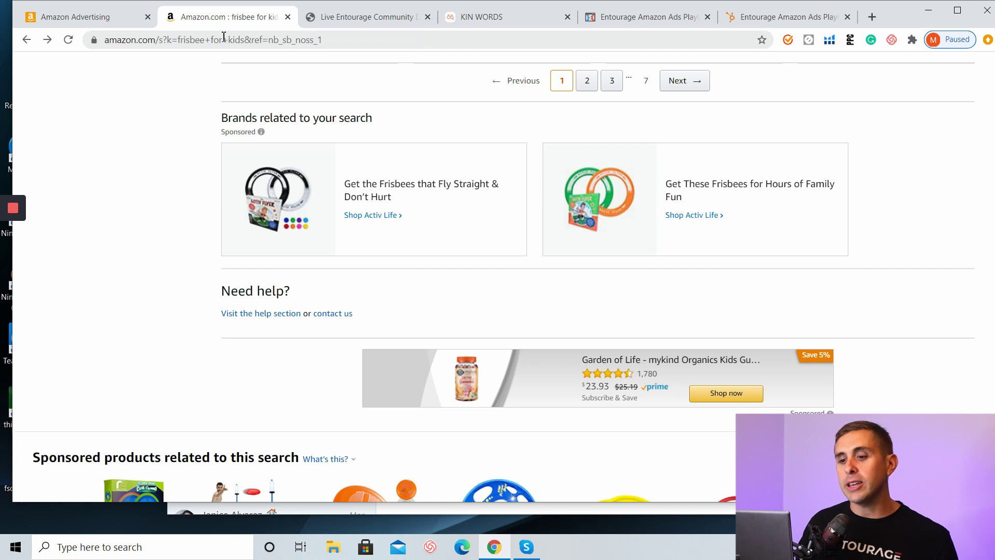
left_click(130, 20)
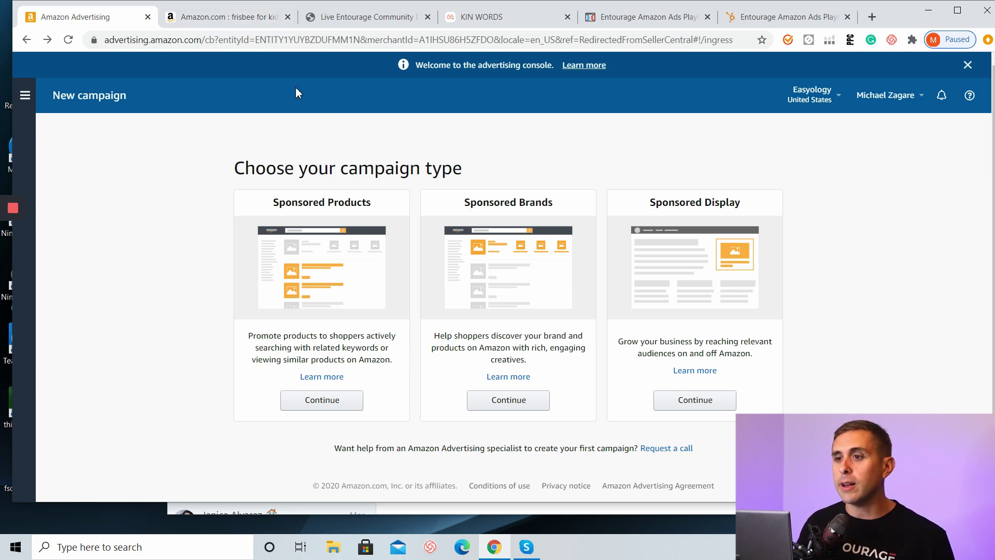
Step: Open the Coopay 30 Pieces Foldable Flying Disc listing and examine the ads below its bullet points and purchase box
left_click(233, 17)
scroll(604, 404, "up", 12)
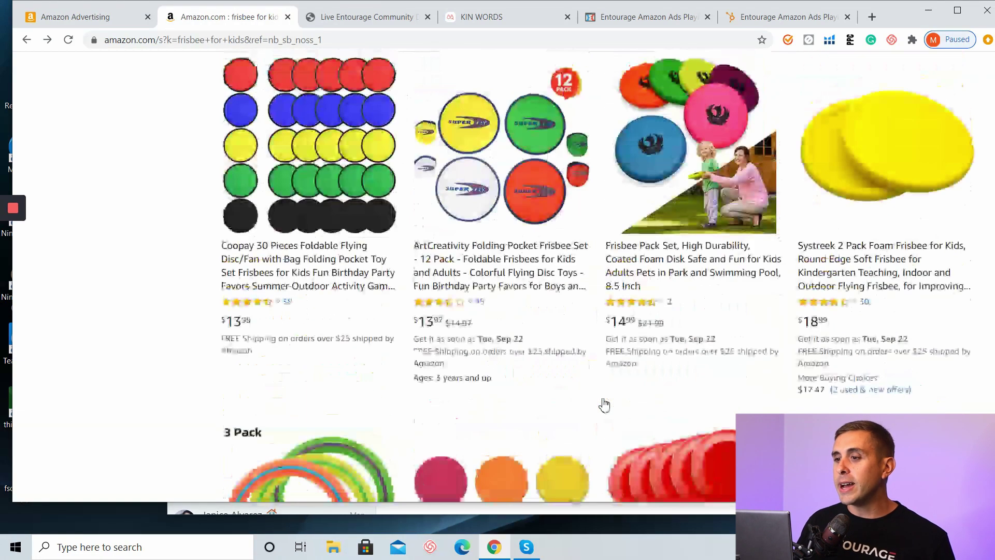
left_click(317, 254)
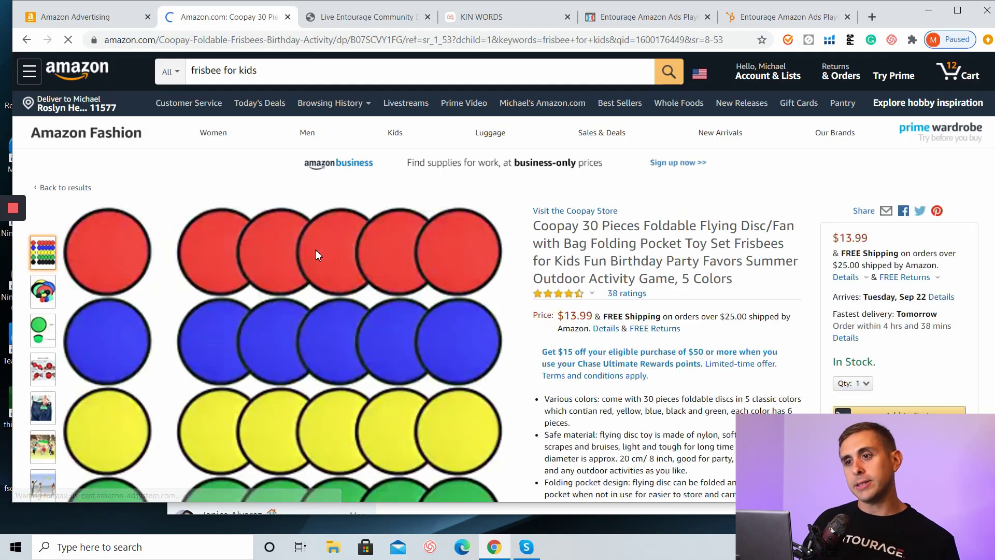
scroll(665, 244, "down", 2)
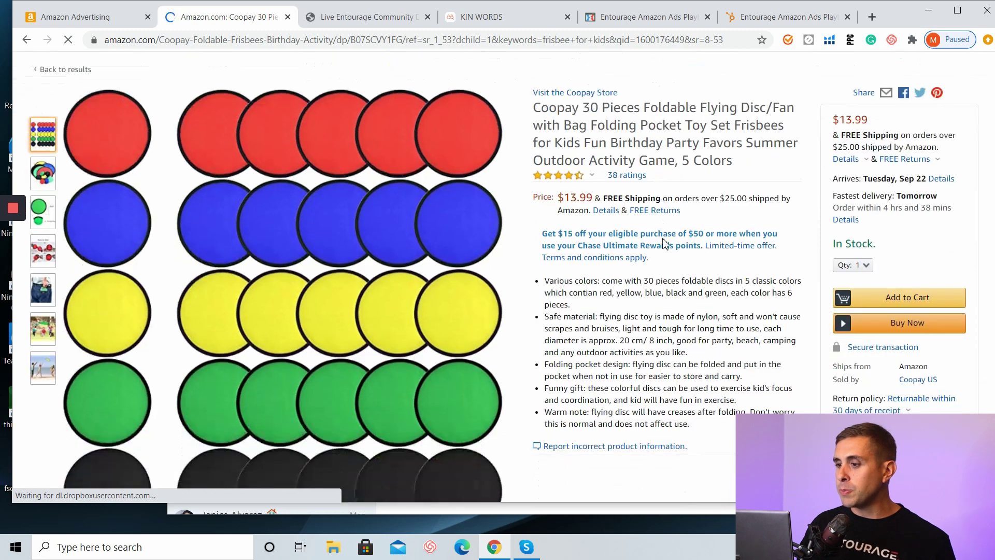
scroll(665, 243, "down", 4)
scroll(724, 288, "down", 2)
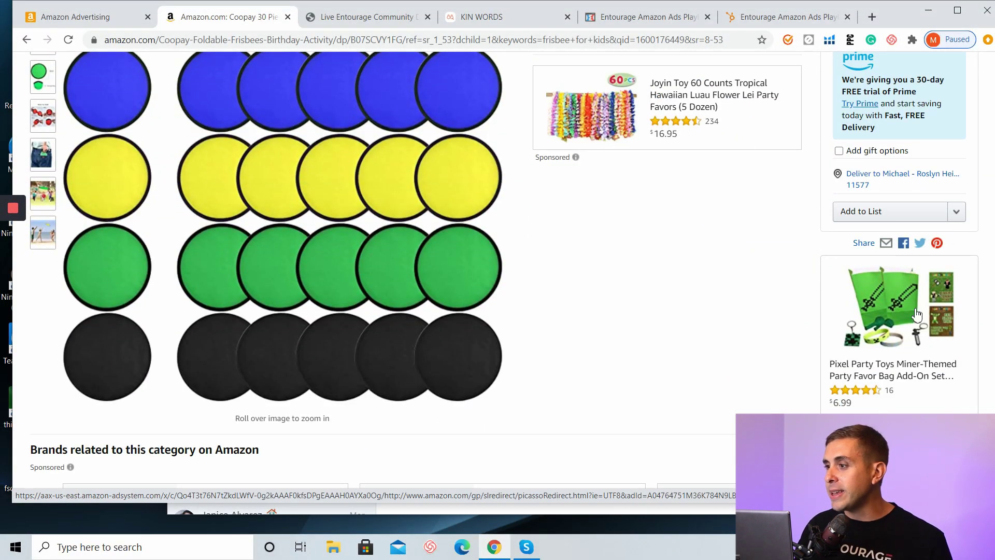
Step: Compare the campaign types in the advertising console with the ads around the Coopay listing's product details
left_click(91, 21)
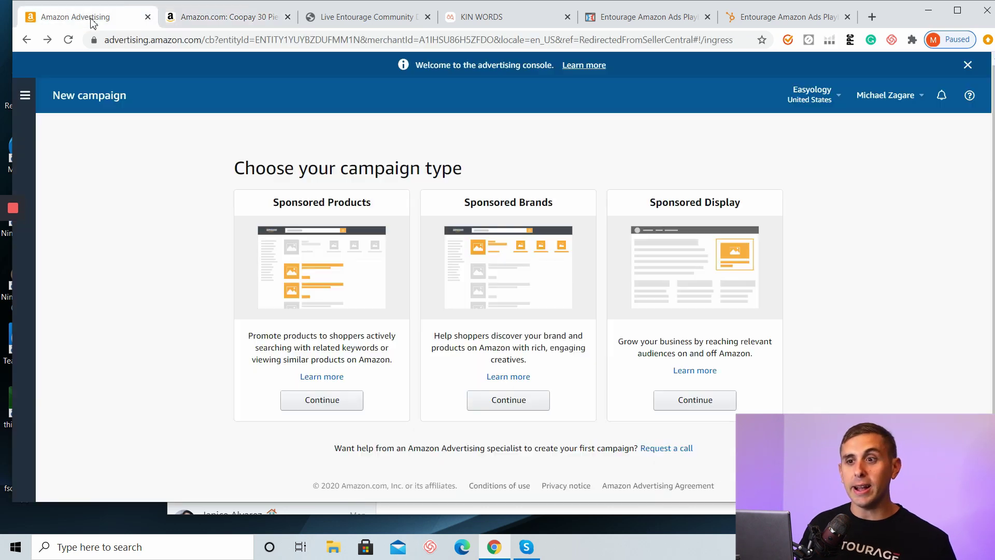
left_click(165, 20)
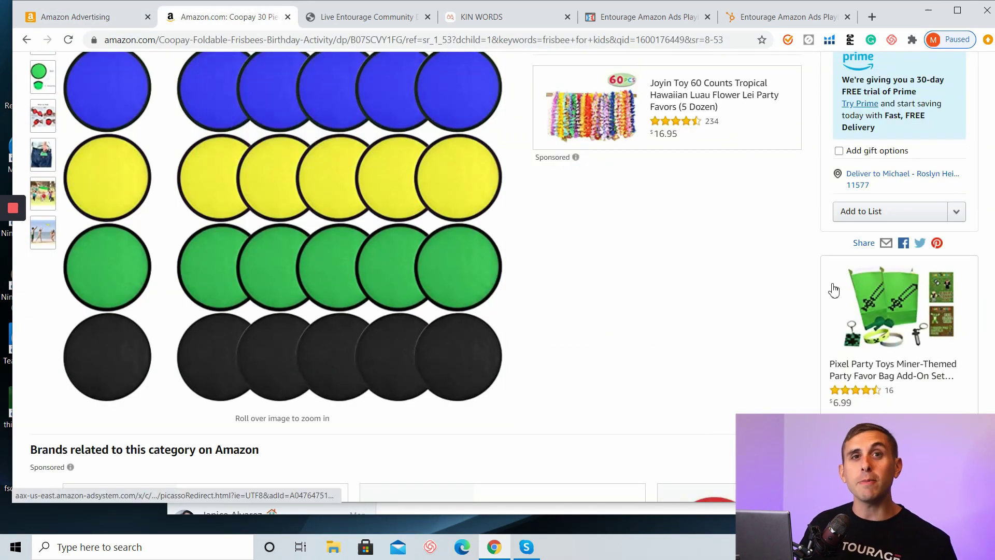
scroll(910, 265, "up", 3)
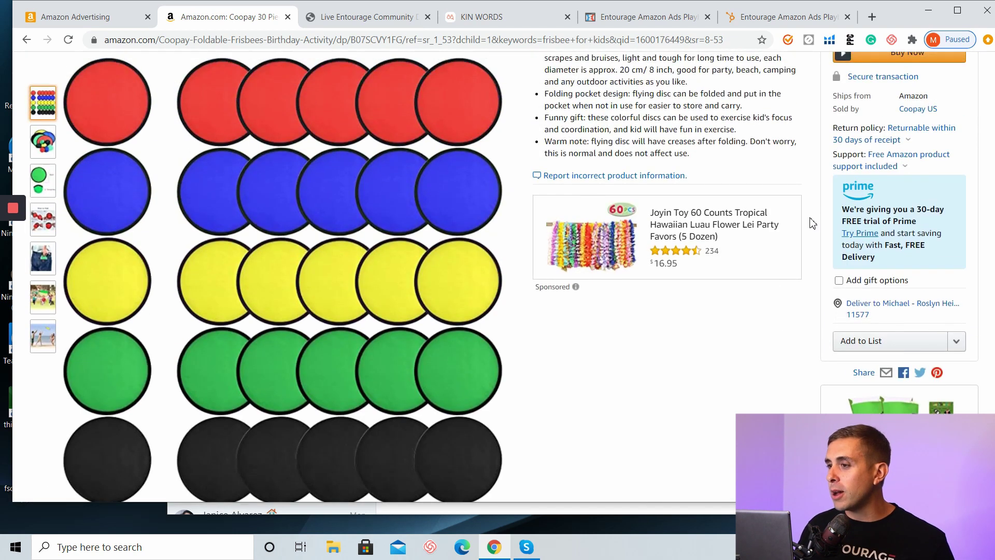
Step: Check the Coopay listing's related-brands ads against the campaign types and examine the sponsored product carousels further down
scroll(684, 373, "down", 7)
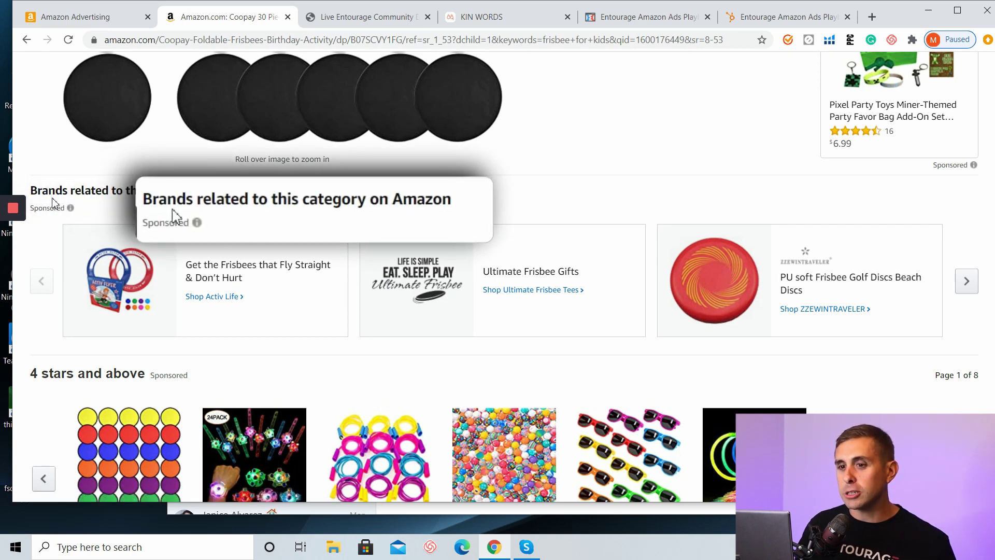
left_click(98, 20)
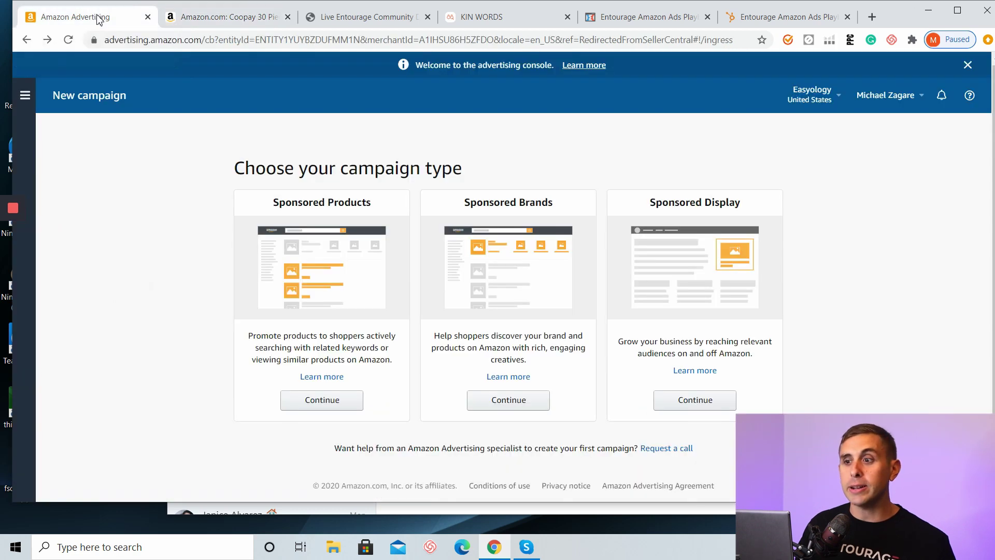
left_click(226, 21)
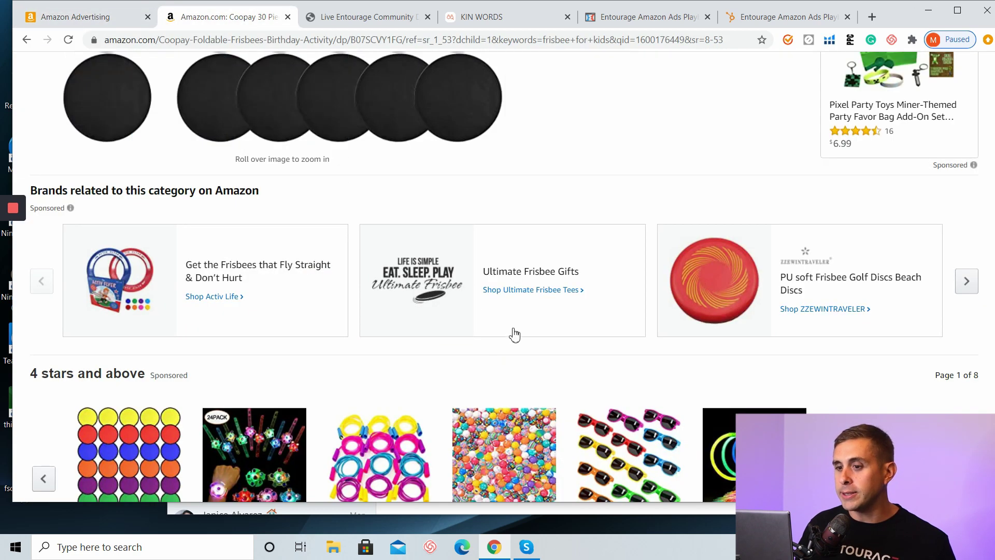
scroll(511, 334, "down", 3)
scroll(468, 336, "down", 3)
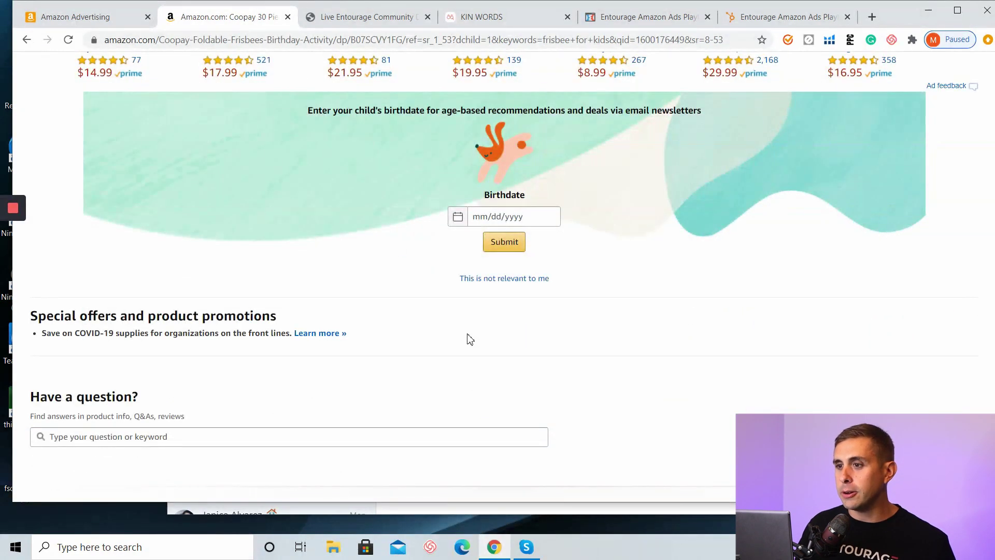
scroll(466, 337, "down", 10)
scroll(456, 337, "down", 15)
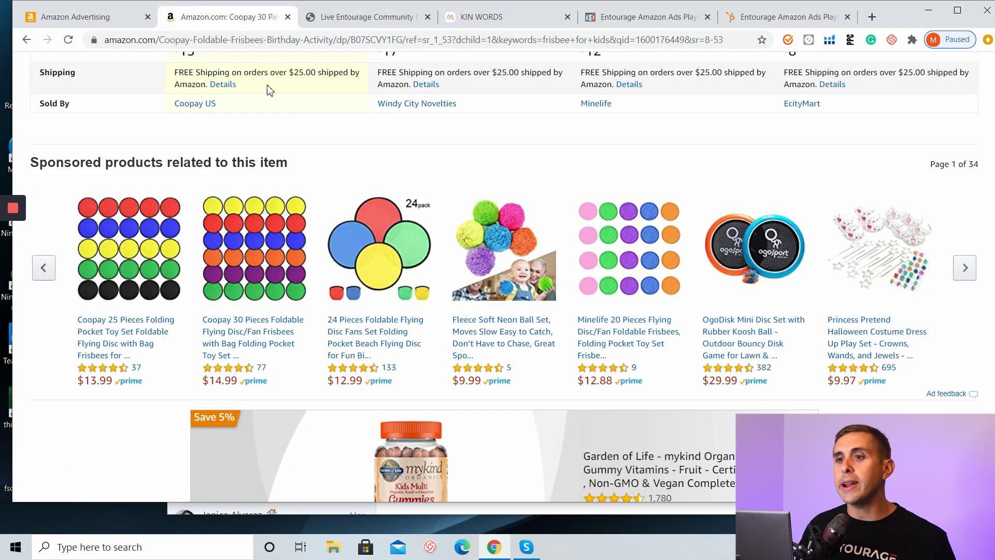
Step: Compare the campaign types with the sponsored related-products carousel and the banner ad above the listing's customer questions
left_click(89, 16)
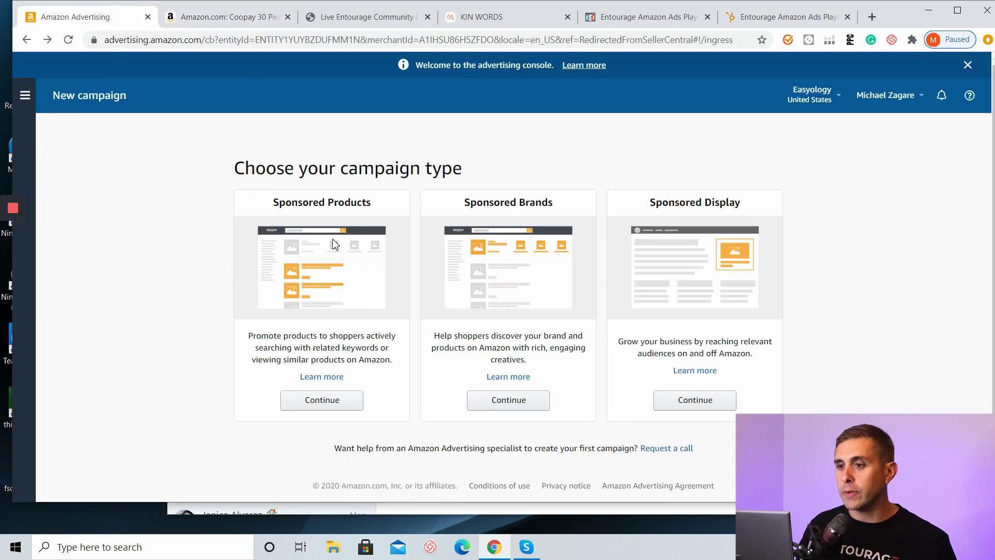
left_click(238, 21)
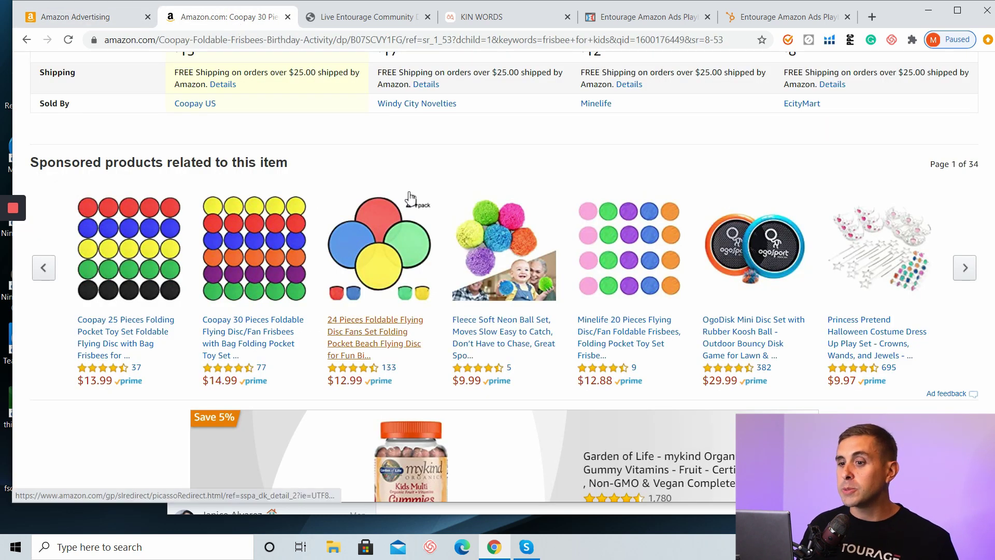
scroll(489, 247, "down", 2)
scroll(318, 265, "down", 2)
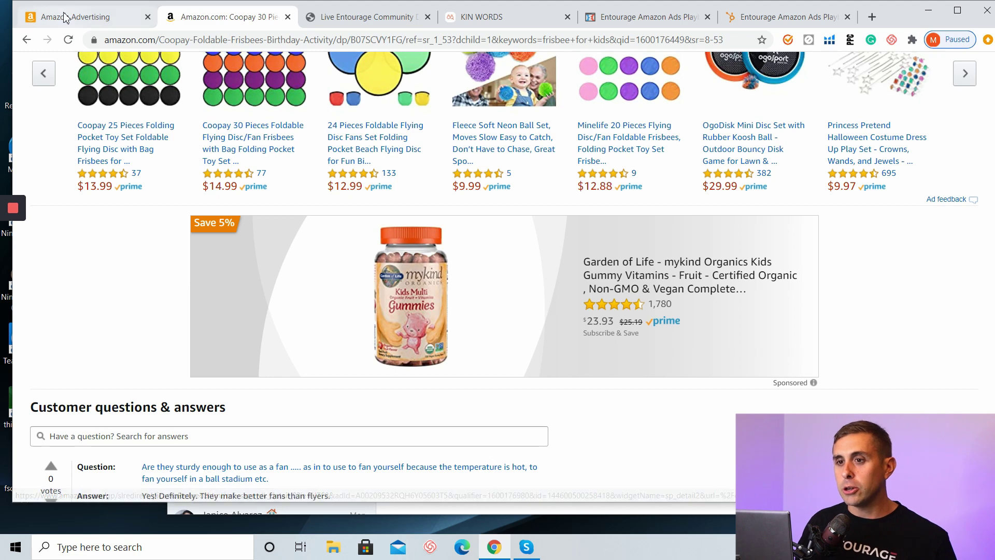
Step: Examine the sponsored ad placed beside the customer reviews on the Coopay listing
left_click(81, 17)
left_click(223, 17)
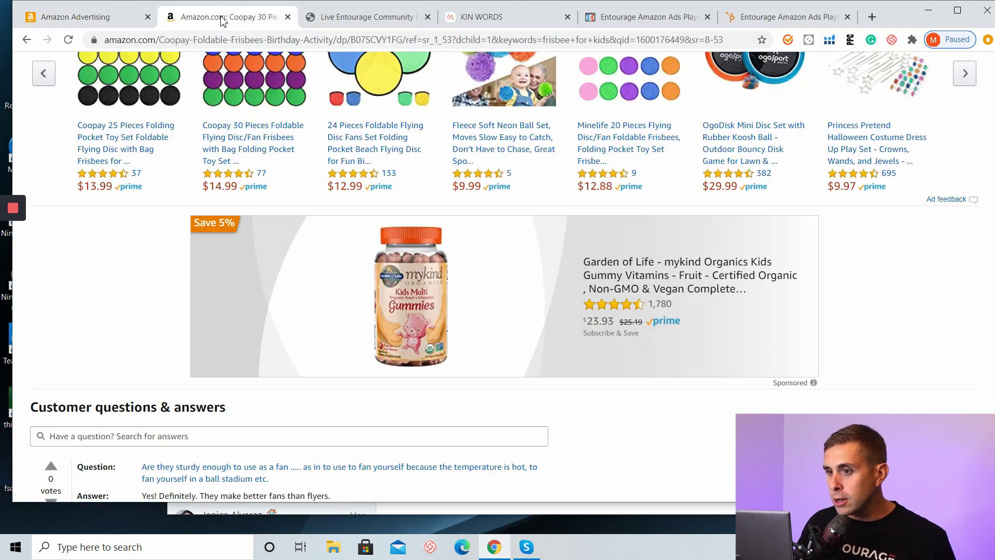
scroll(544, 269, "down", 5)
scroll(511, 245, "down", 15)
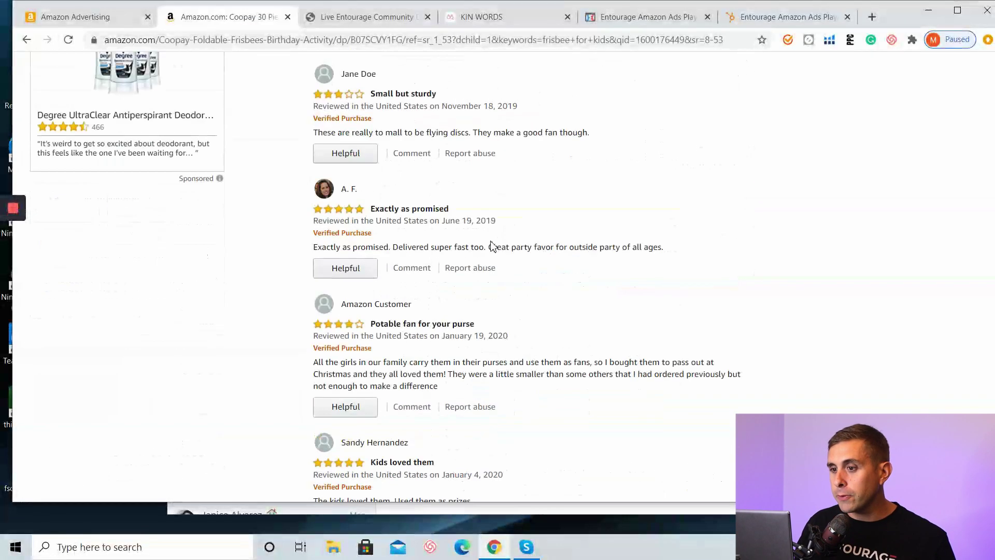
scroll(480, 241, "up", 10)
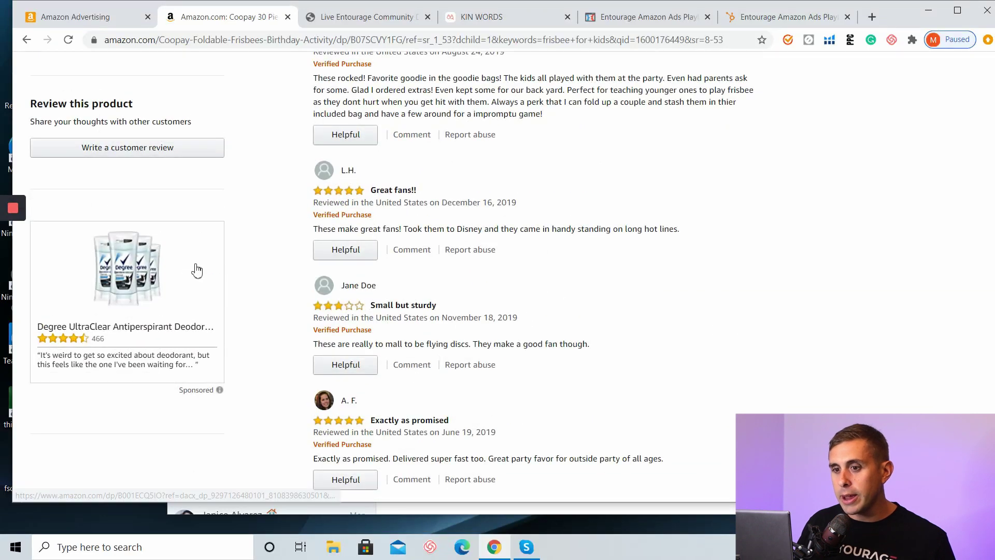
Step: Compare the campaign types with the sponsored related-products carousel and the banner ad below the Coopay listing's reviews
scroll(249, 228, "down", 10)
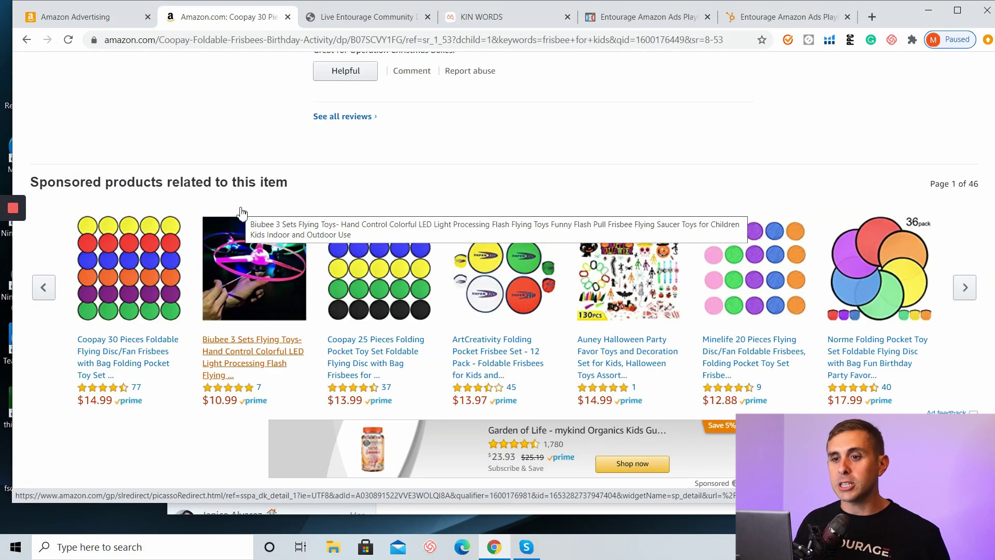
scroll(240, 214, "down", 1)
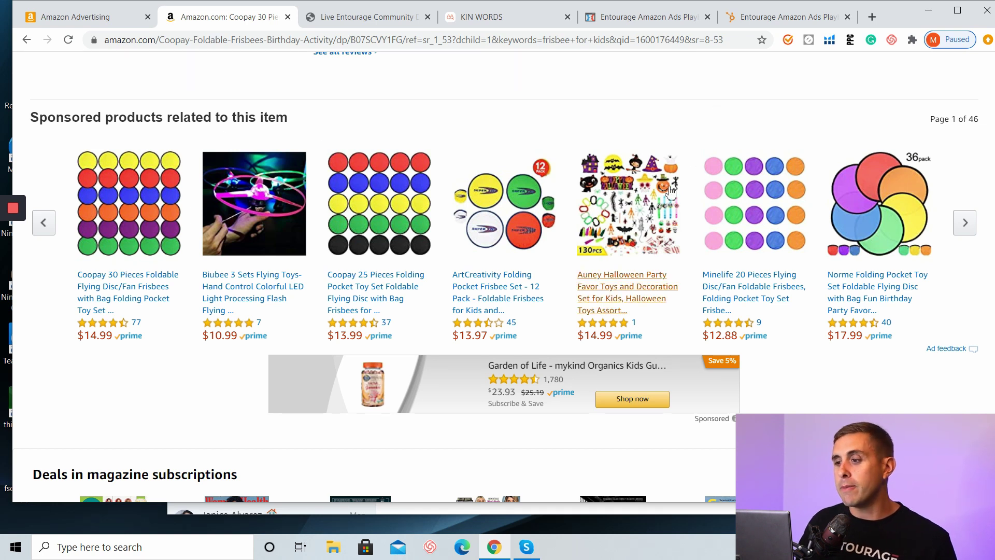
left_click(104, 17)
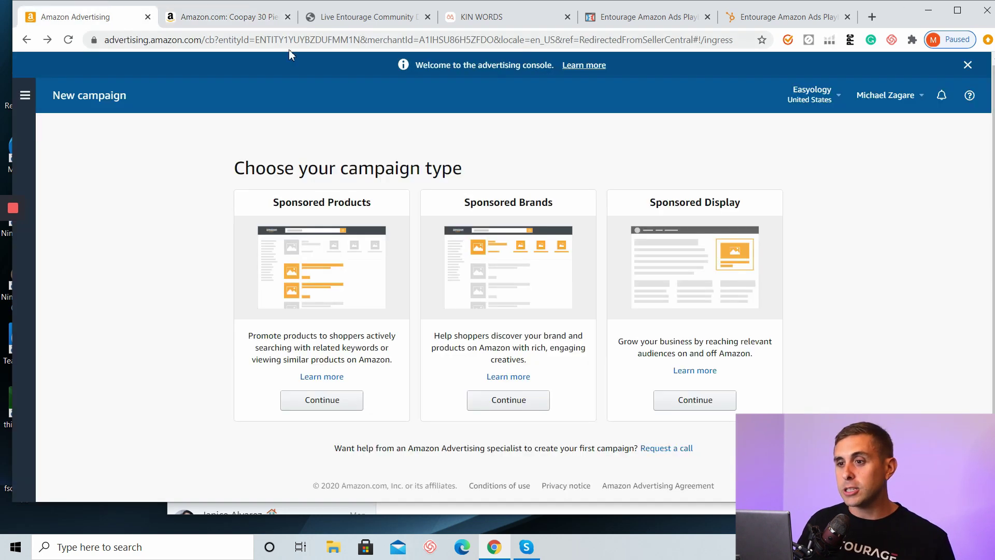
left_click(238, 18)
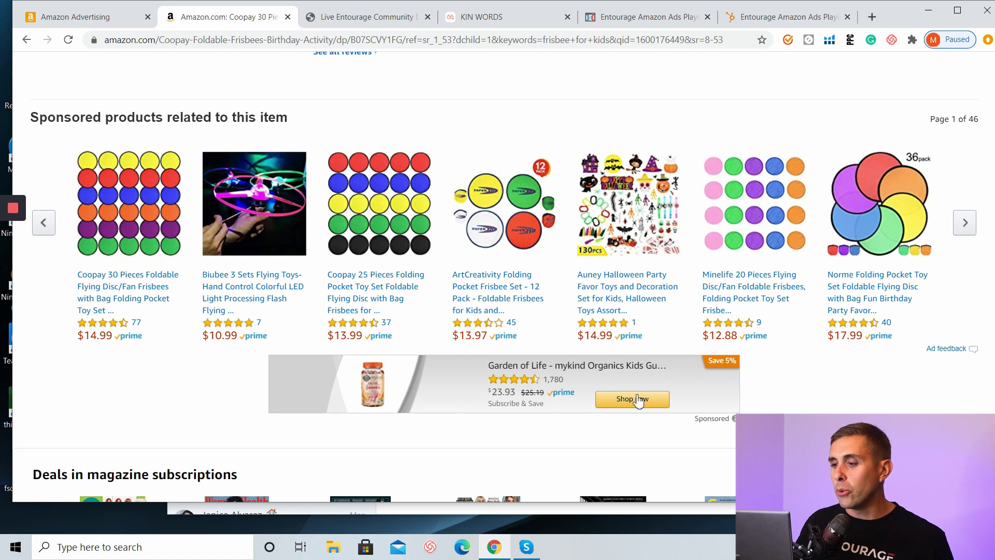
Step: Start a new Sponsored Products campaign and review its start date, end date, daily budget and targeting settings
left_click(113, 23)
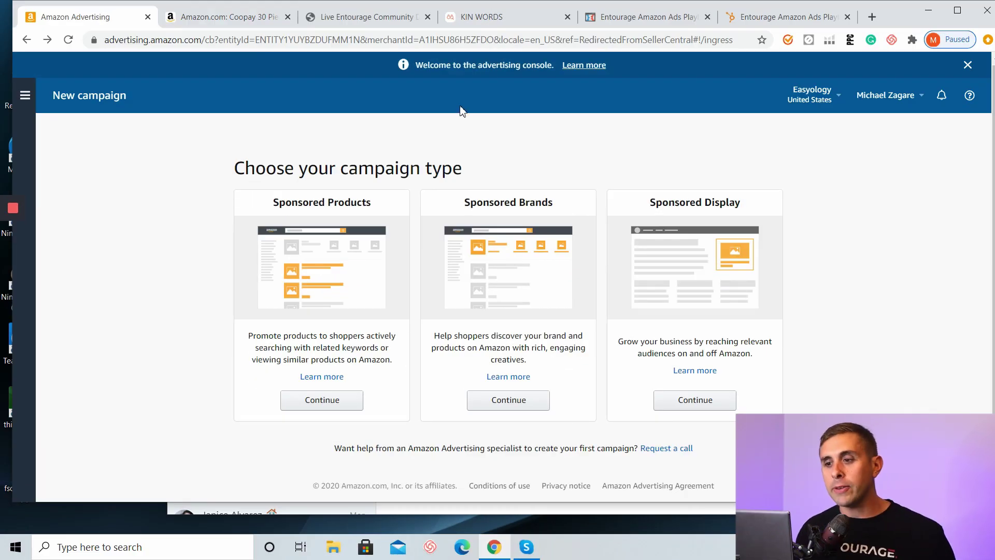
left_click(324, 401)
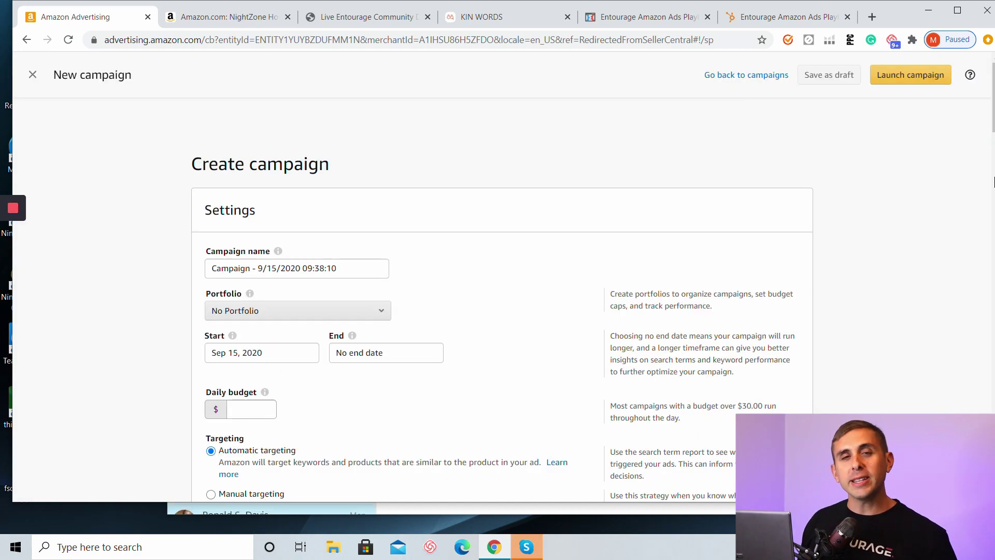
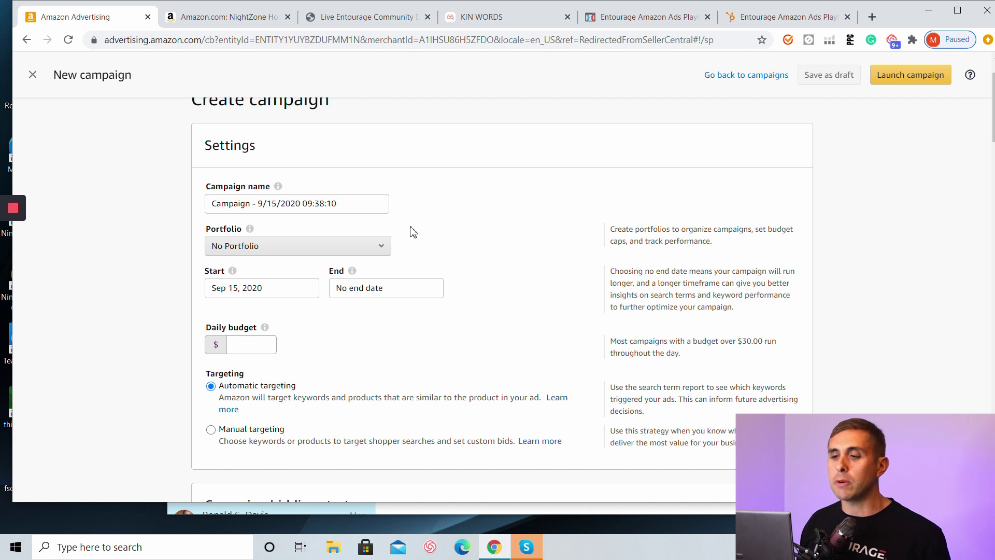
left_click(232, 271)
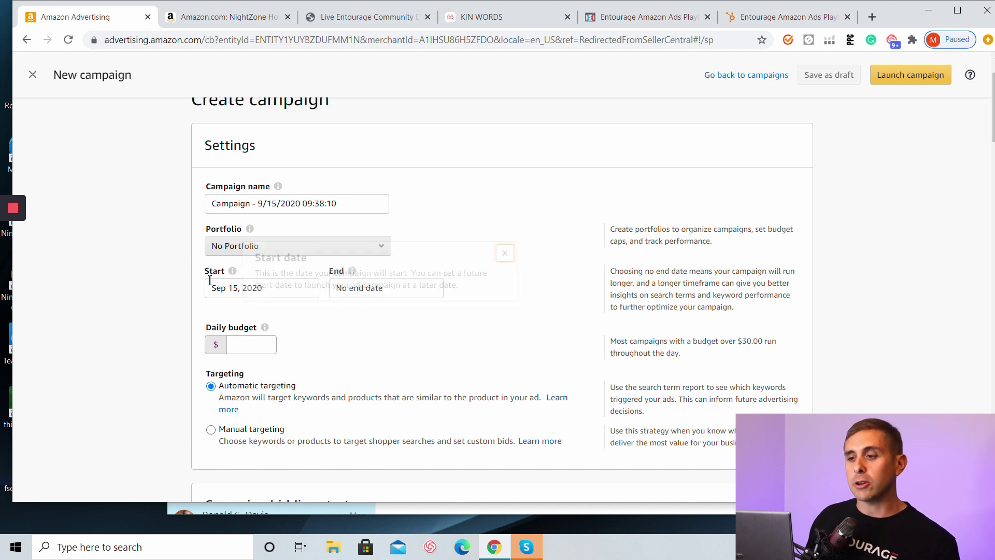
left_click(351, 271)
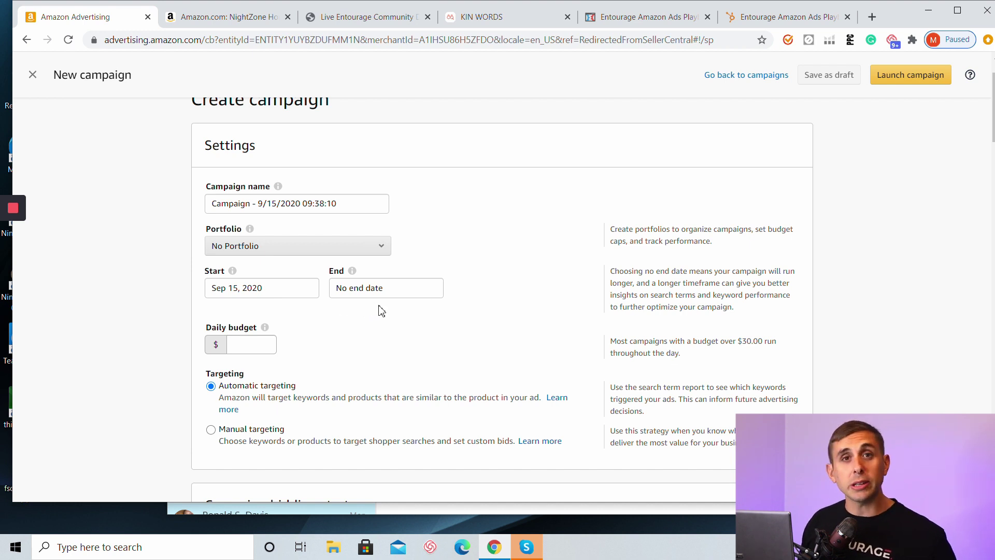
scroll(408, 319, "down", 2)
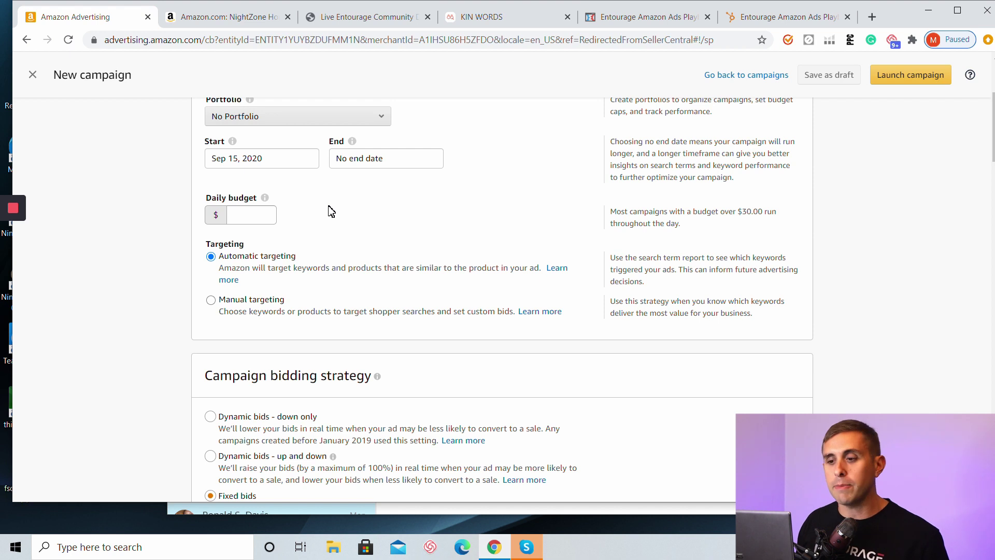
scroll(328, 210, "down", 3)
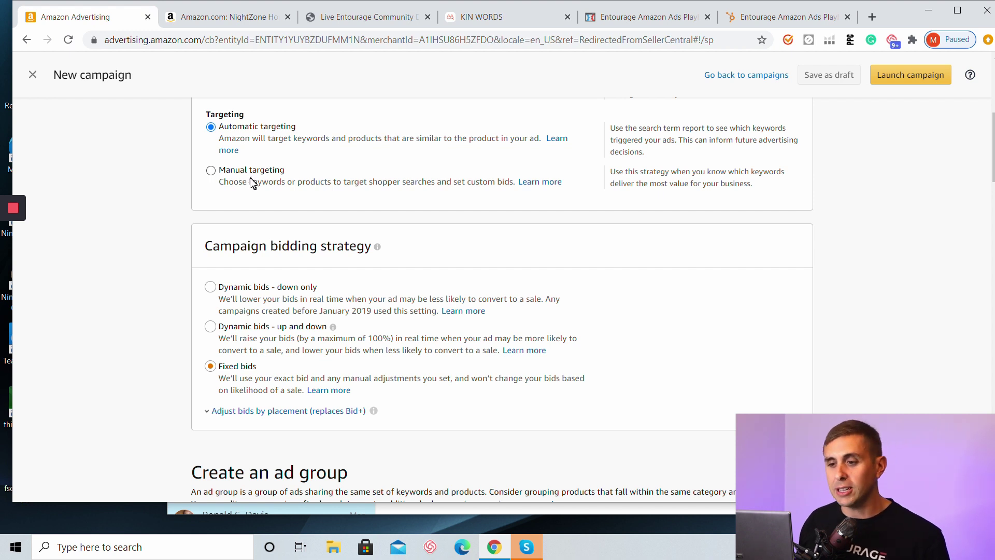
Step: Try the campaign bidding strategies Dynamic bids - down only and Dynamic bids - up and down in place of fixed bids
scroll(249, 182, "down", 3)
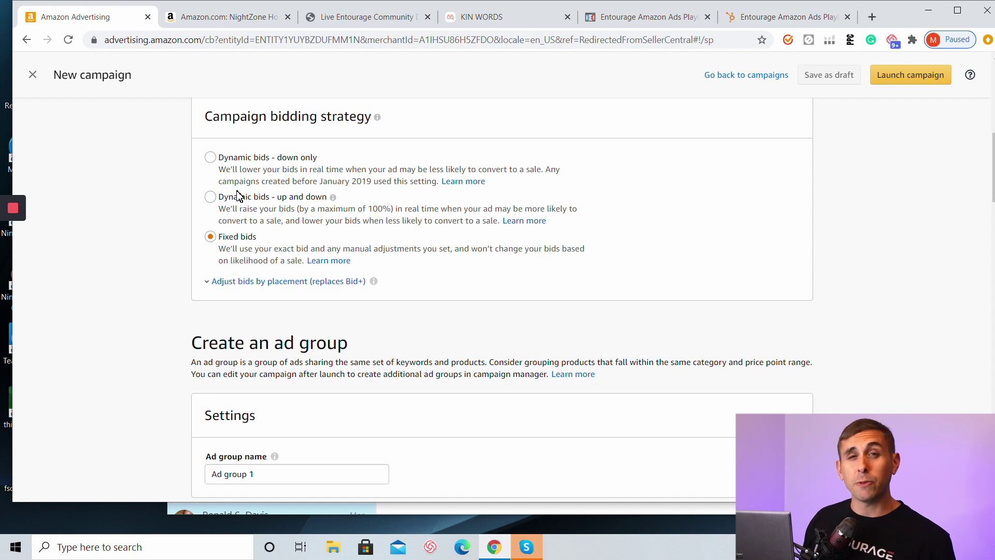
left_click(212, 156)
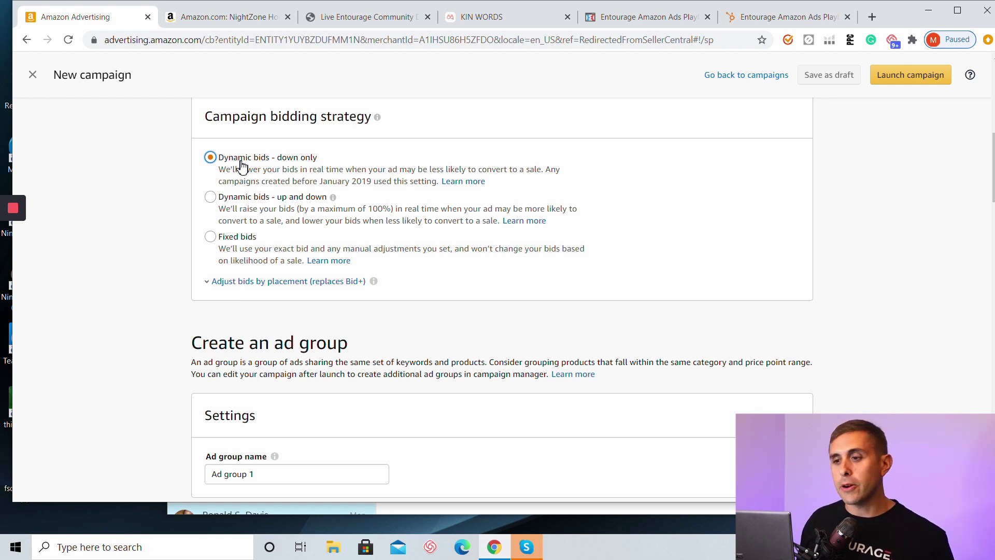
left_click(211, 196)
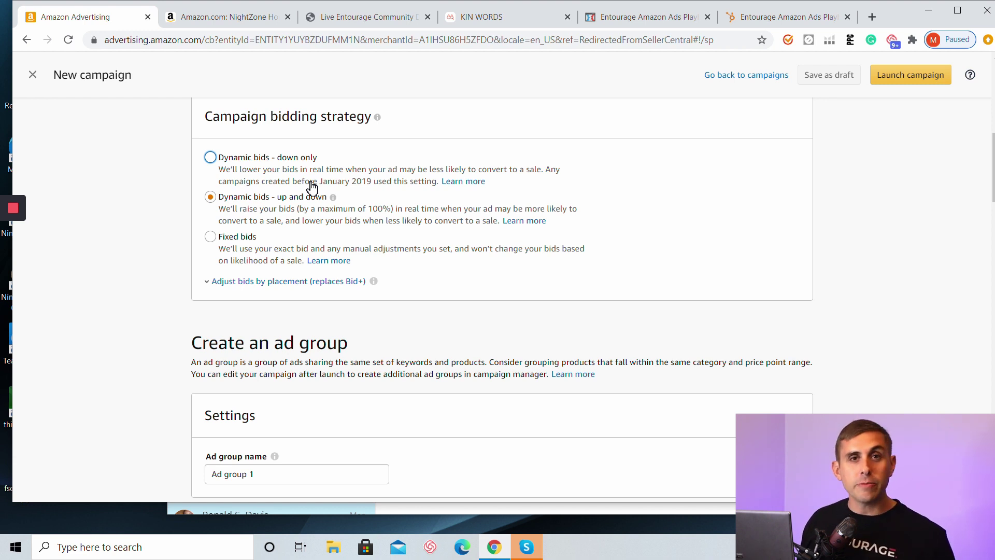
left_click(265, 198)
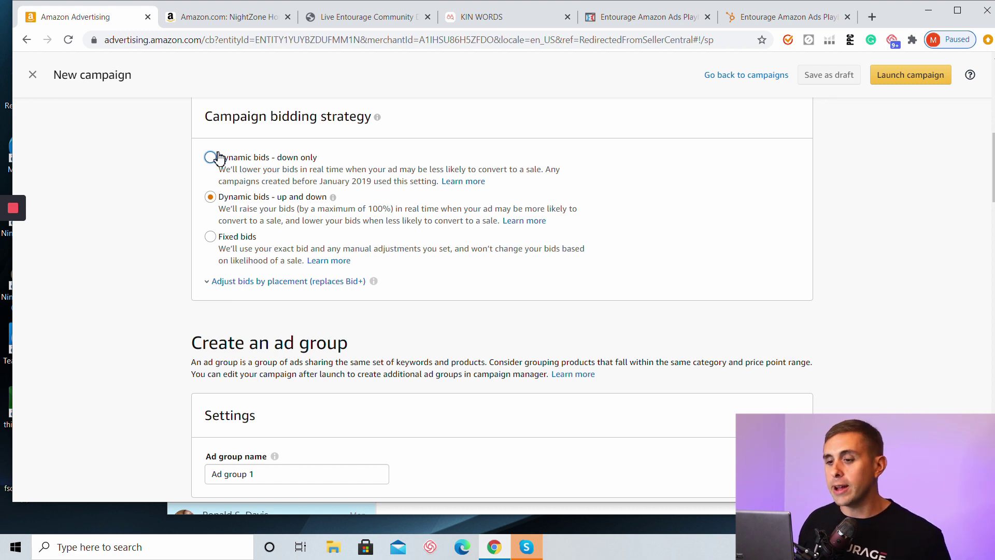
Step: Review the ad group name and the product selection for the campaign
scroll(219, 157, "down", 4)
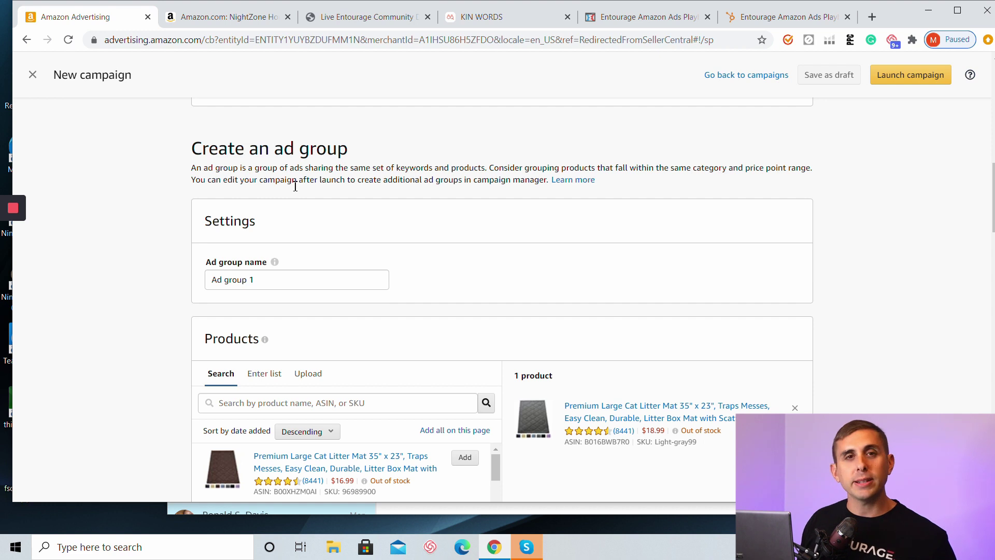
scroll(296, 186, "down", 1)
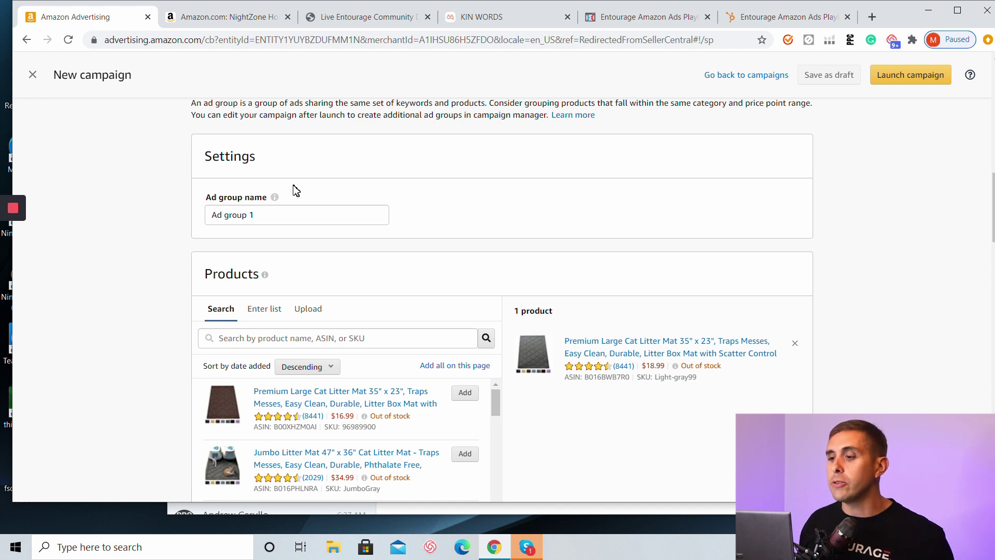
scroll(296, 191, "down", 4)
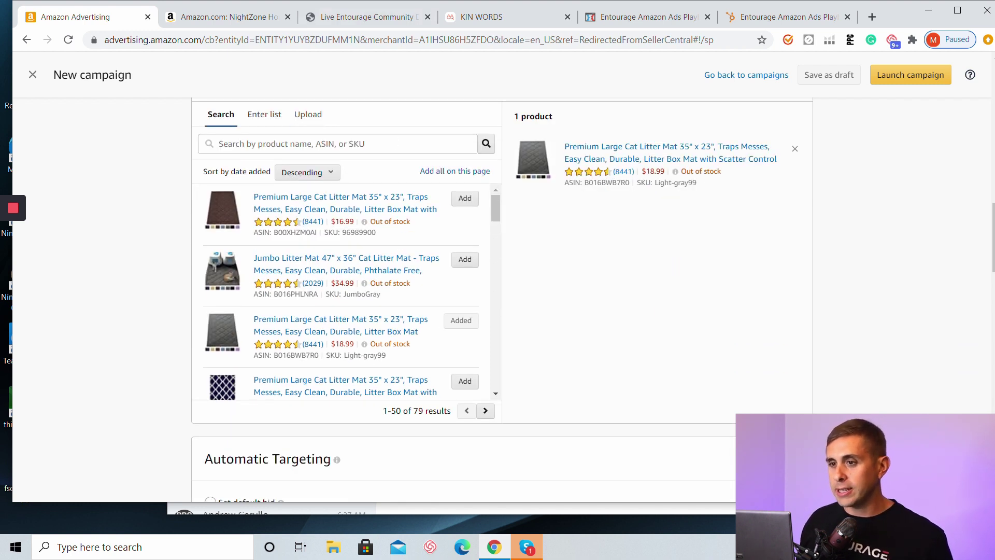
Step: Examine the sponsored product carousels on the NightZone light-up disc listing and return to the campaign setup
left_click(255, 18)
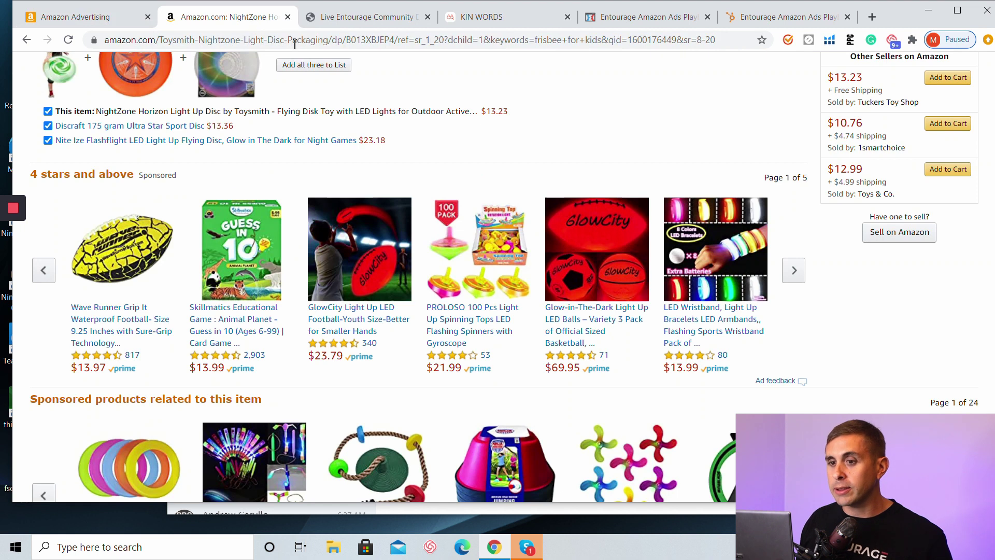
scroll(333, 110, "down", 4)
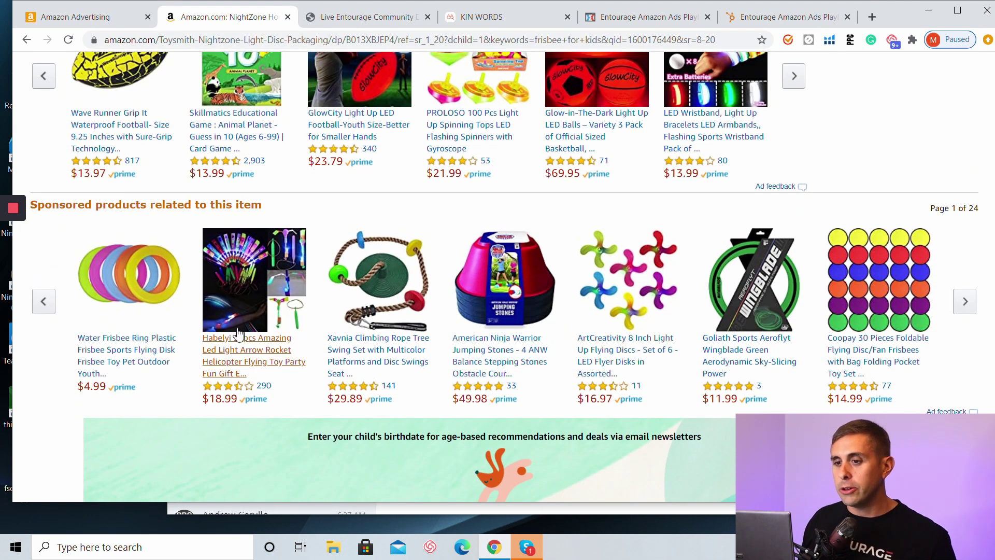
key("ctrl+shift+Tab")
Step: Switch automatic targeting to a default bid and back to bids by targeting group, then review the targeting groups
scroll(691, 275, "down", 6)
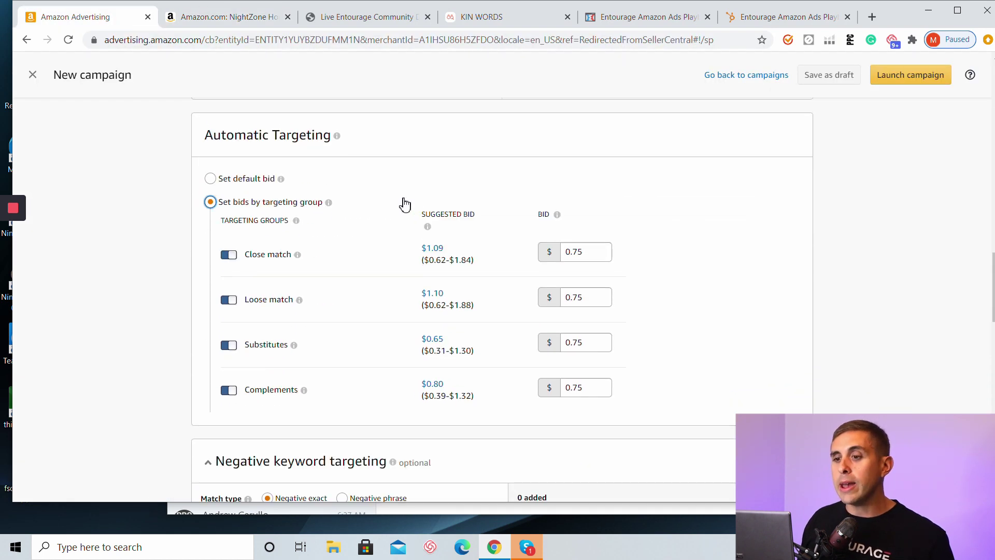
scroll(405, 205, "up", 1)
left_click(210, 243)
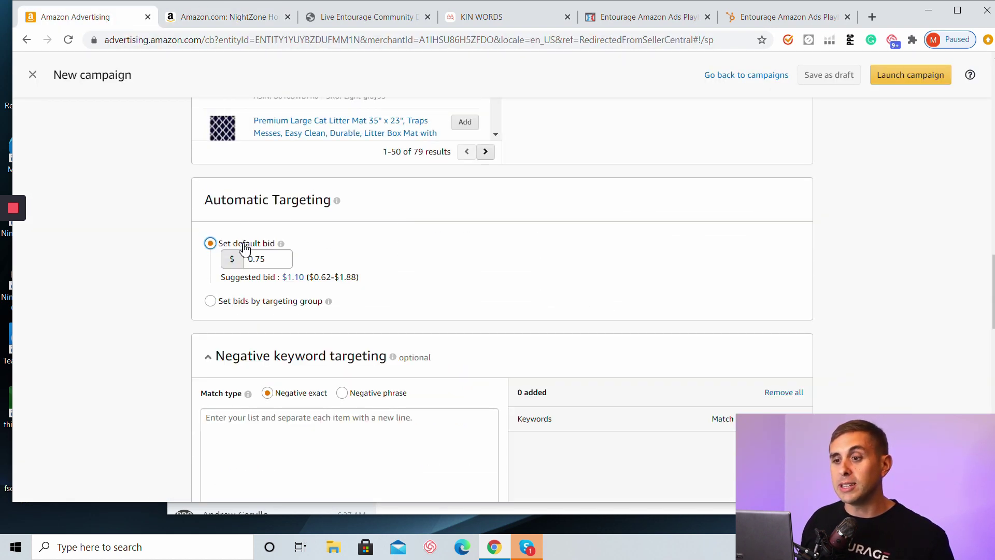
left_click(209, 301)
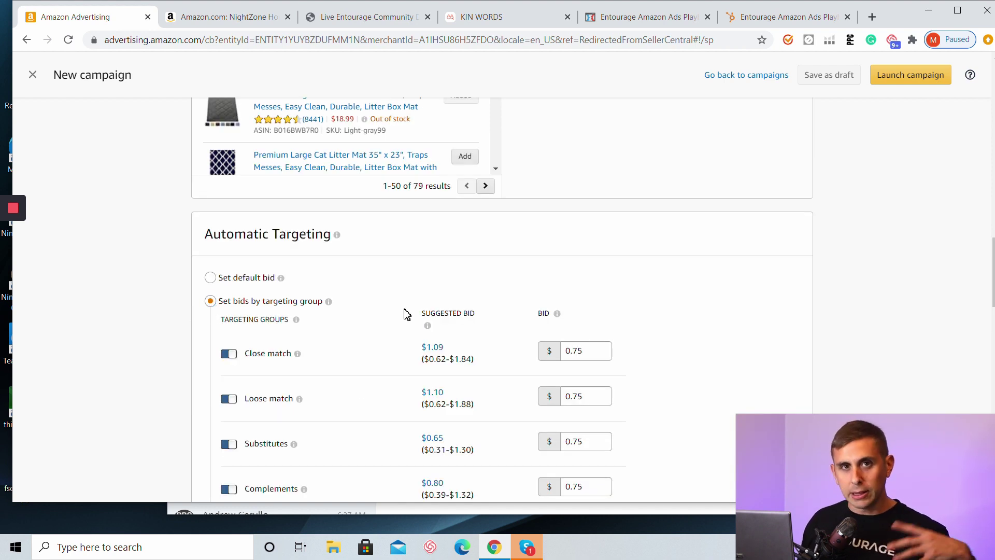
scroll(418, 311, "down", 2)
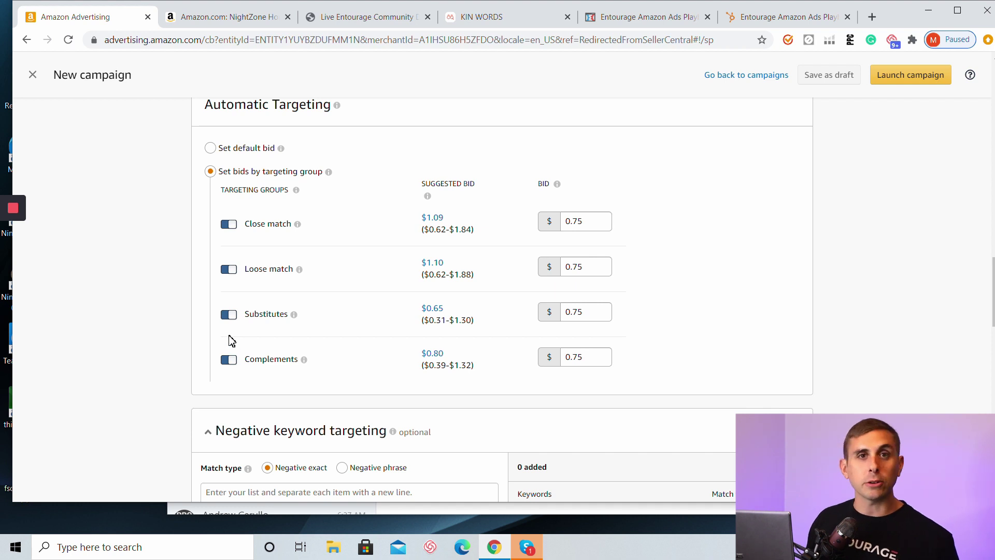
Step: Set the match type for negative keyword targeting to Negative phrase
scroll(236, 345, "down", 5)
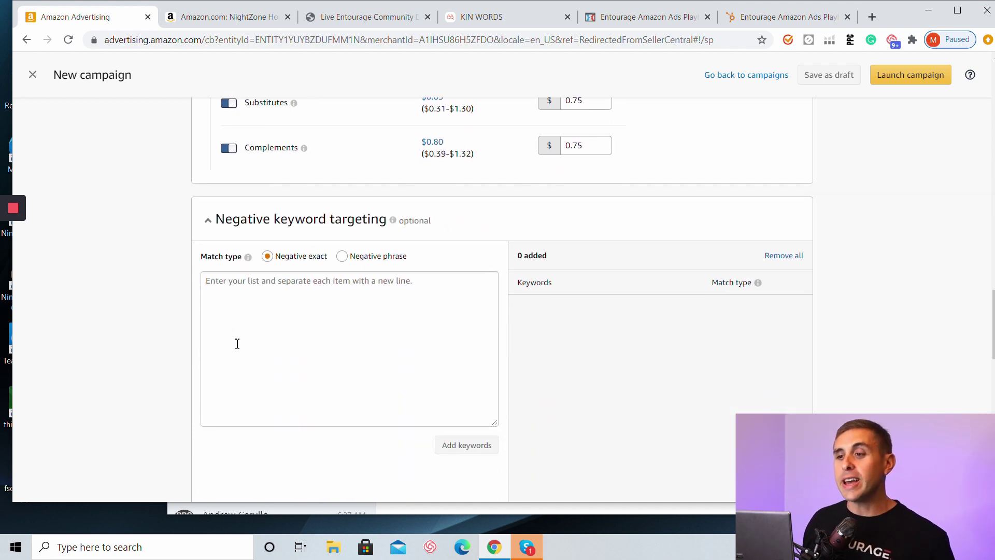
scroll(237, 344, "up", 1)
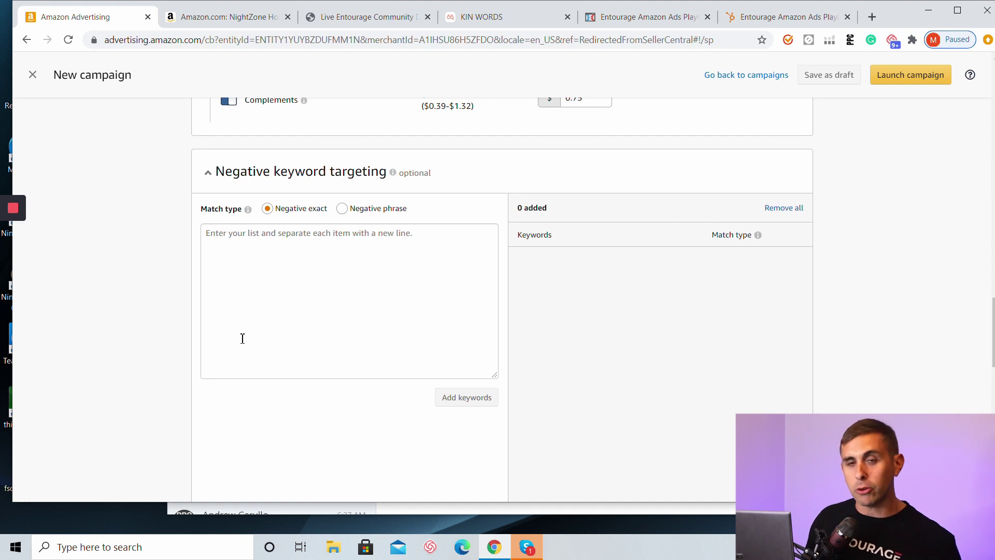
left_click(249, 266)
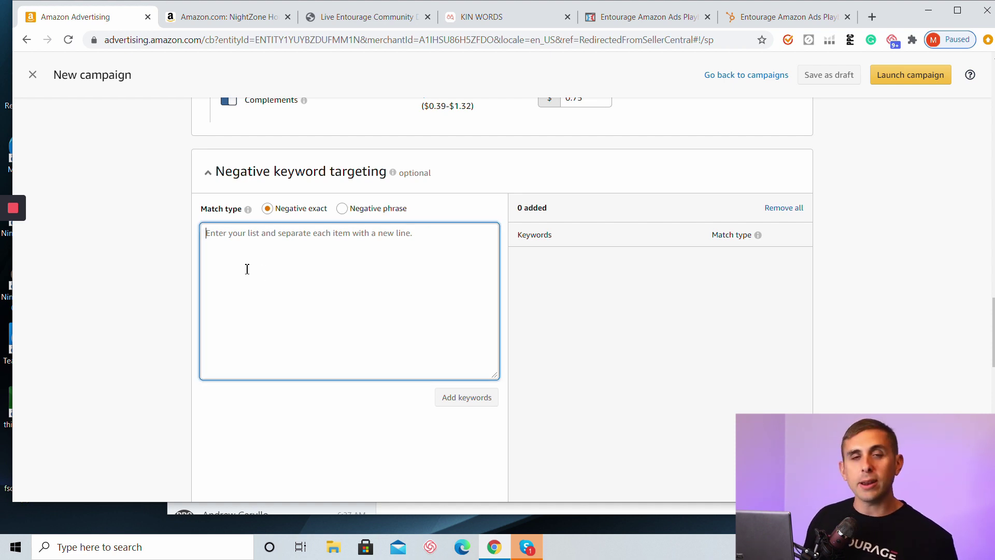
left_click(342, 208)
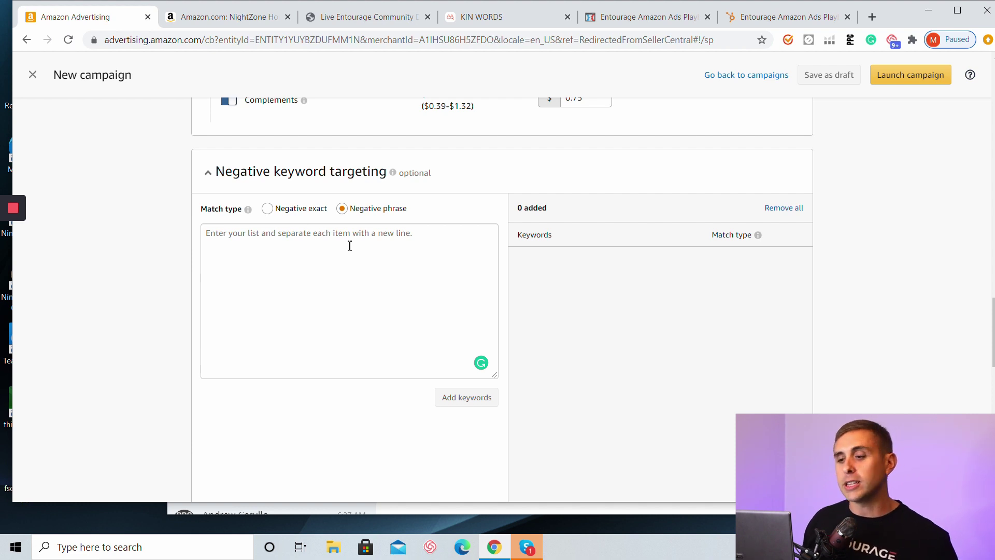
Step: Switch the campaign to manual targeting and review its bidding strategy, ad group and product settings
scroll(349, 245, "down", 8)
scroll(319, 277, "up", 1)
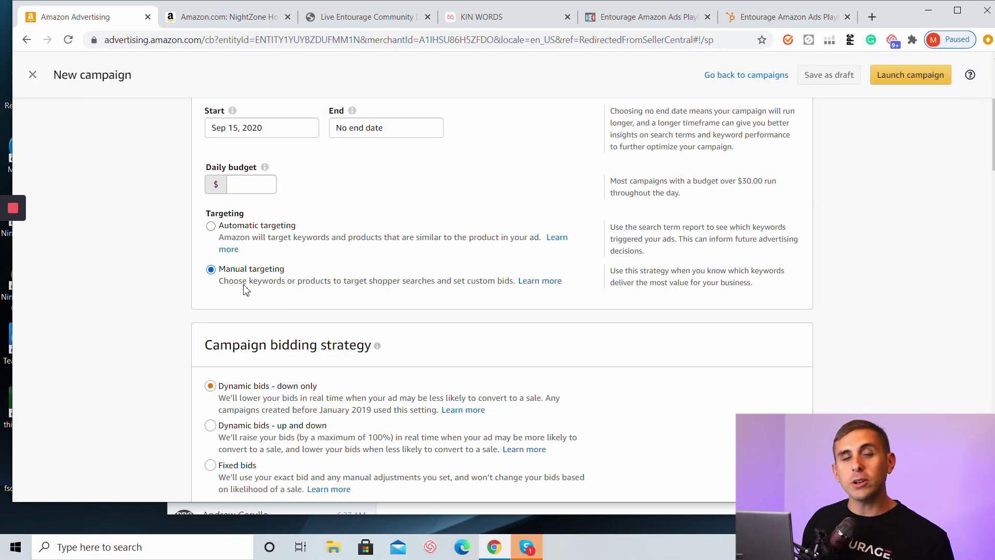
scroll(275, 291, "down", 4)
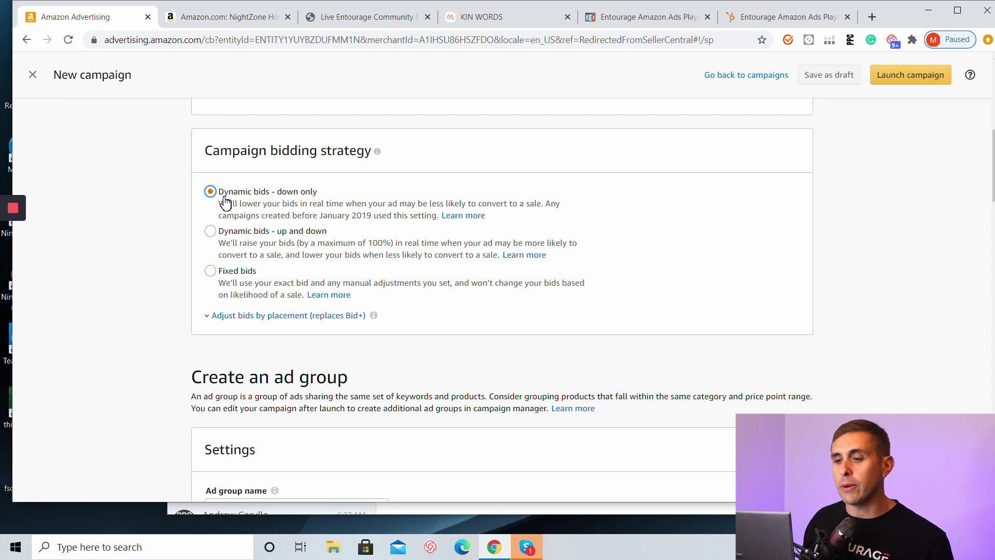
scroll(225, 202, "down", 5)
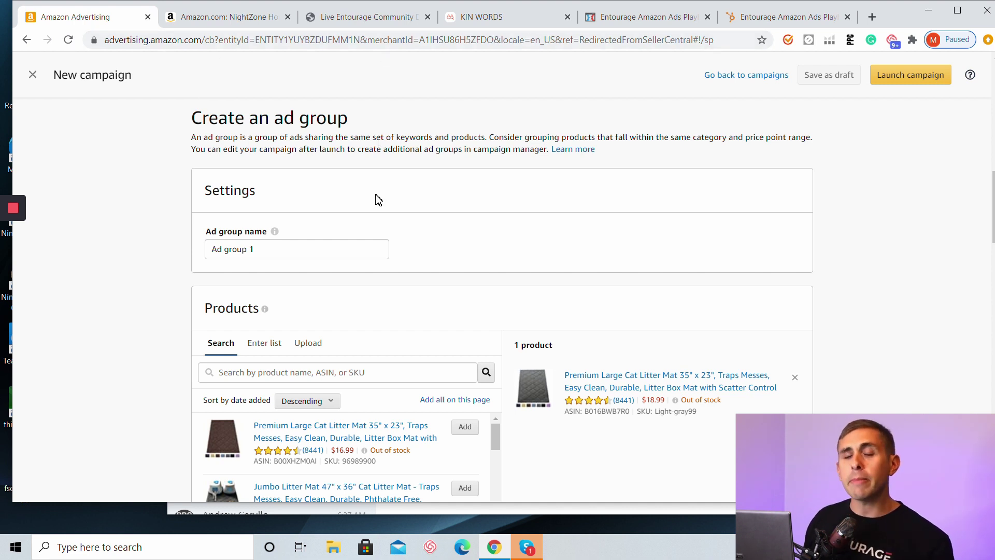
scroll(376, 204, "down", 3)
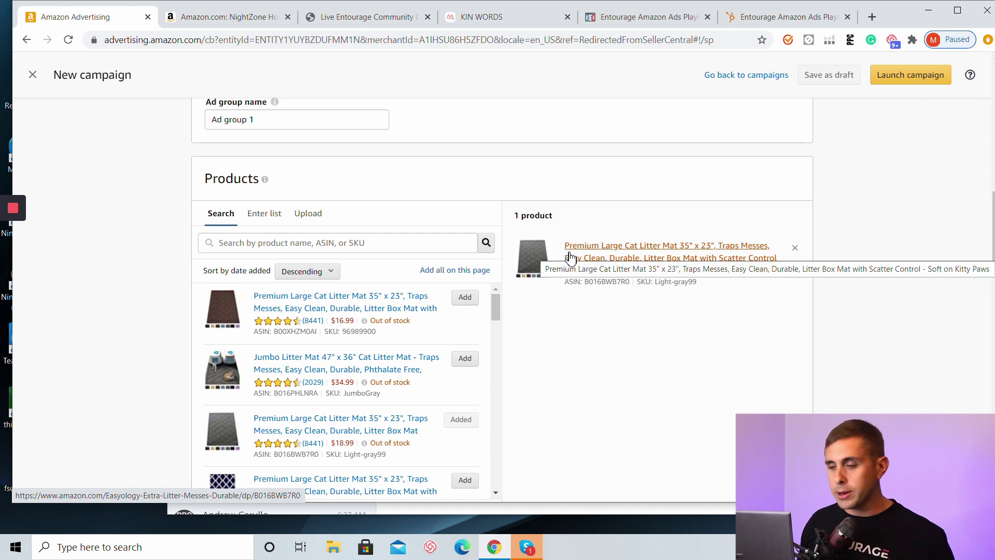
Step: Choose keyword targeting for the ad group and examine the suggested keywords, their suggested bids and the explanation of broad, phrase and exact match types
scroll(632, 259, "down", 8)
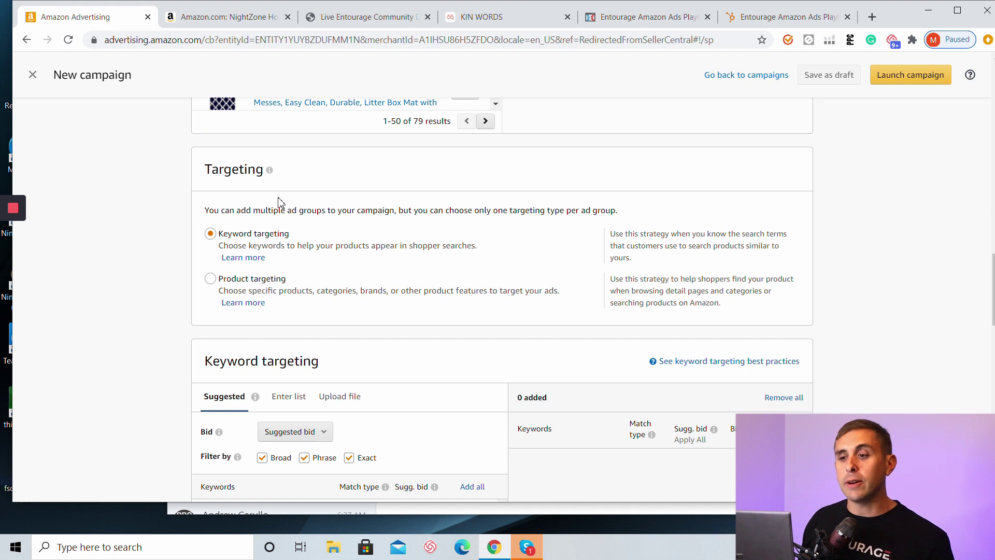
left_click(255, 237)
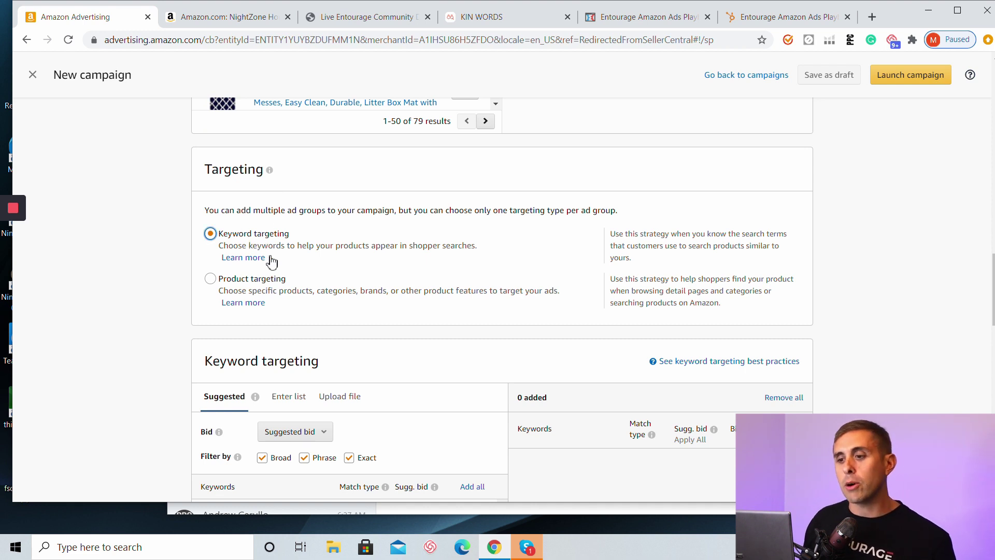
scroll(274, 233, "down", 1)
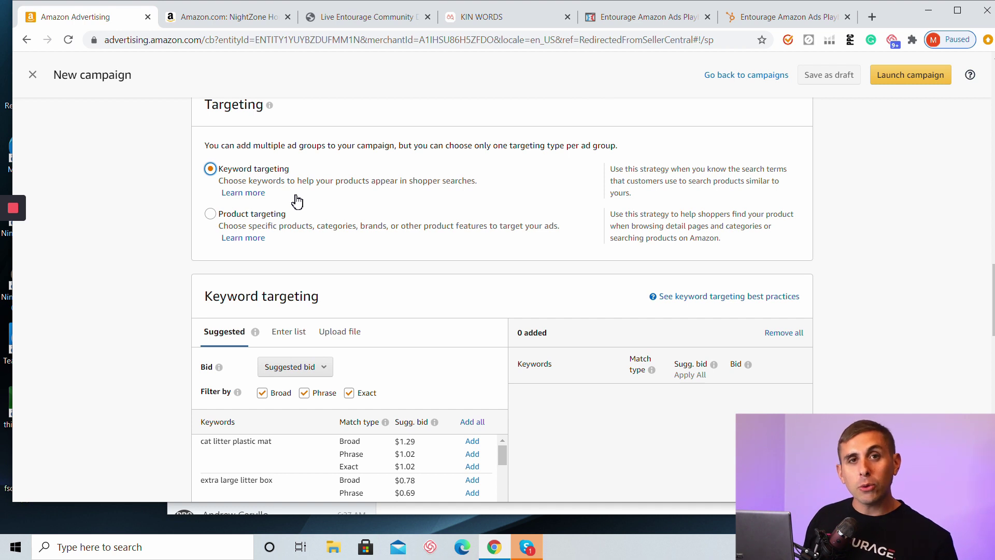
scroll(297, 201, "down", 3)
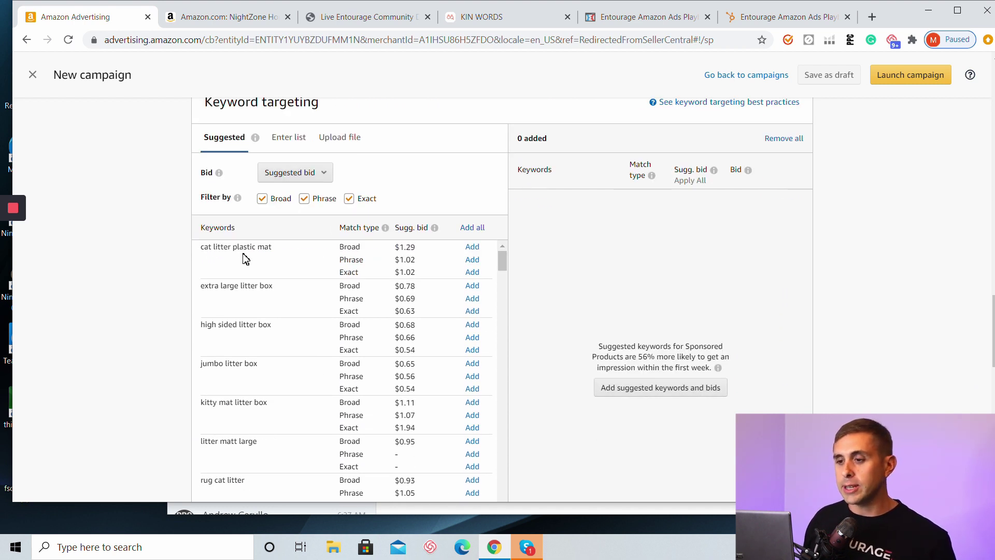
scroll(259, 262, "down", 1)
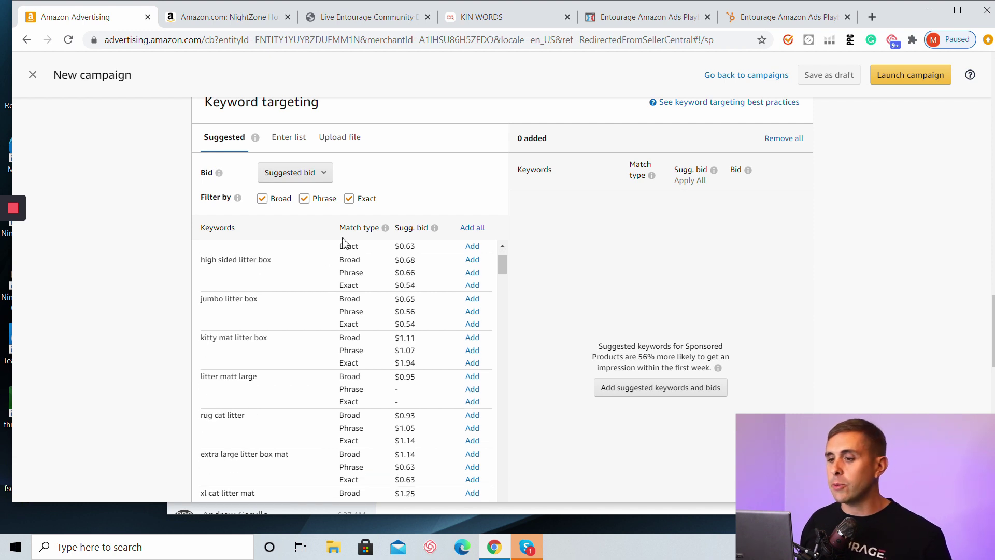
scroll(384, 227, "up", 3)
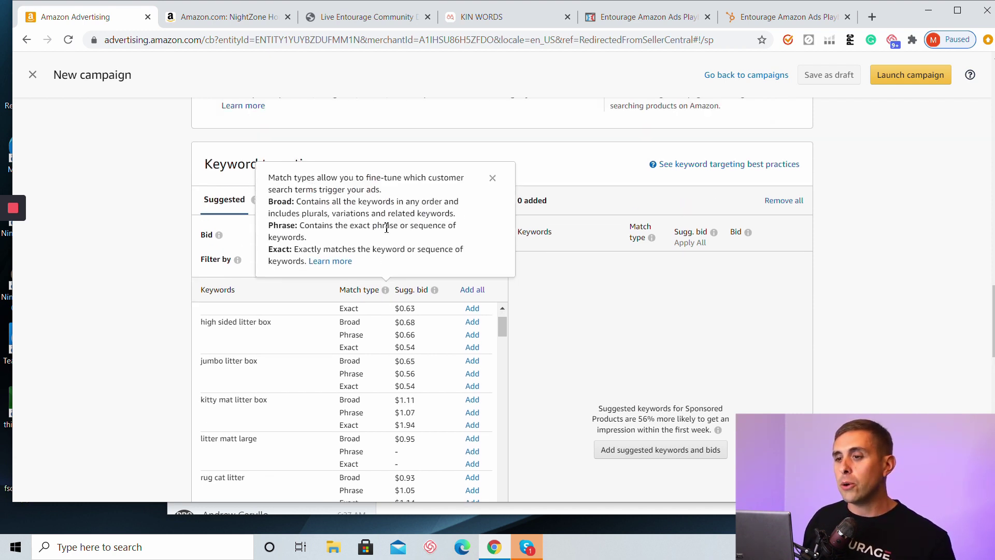
Step: Switch to the KIN WORDS keyword research site to view its seed keyword search, and return to the Amazon campaign setup
left_click(484, 12)
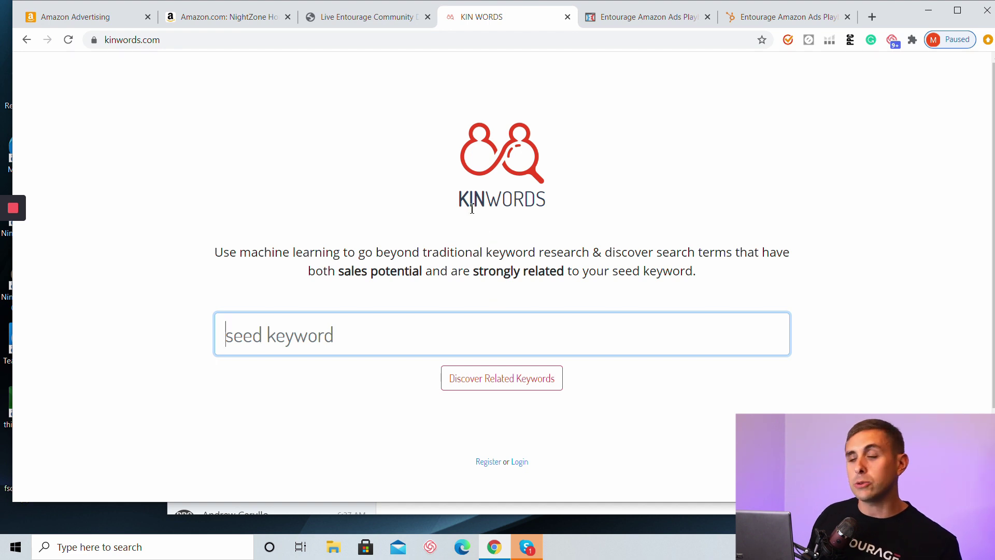
left_click(75, 17)
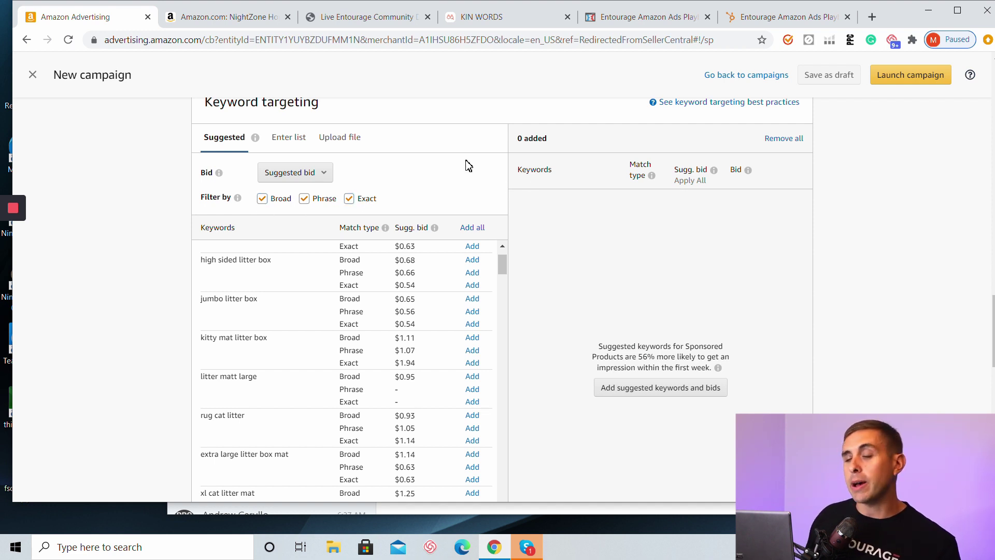
Step: Try to add all suggested keywords to the campaign and review the negative keyword targeting section
left_click(472, 227)
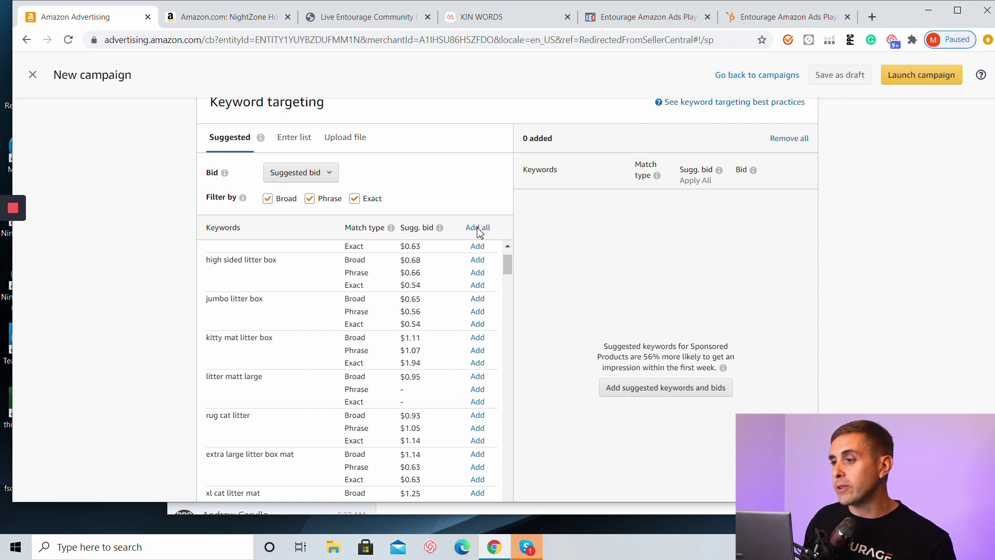
left_click(568, 313)
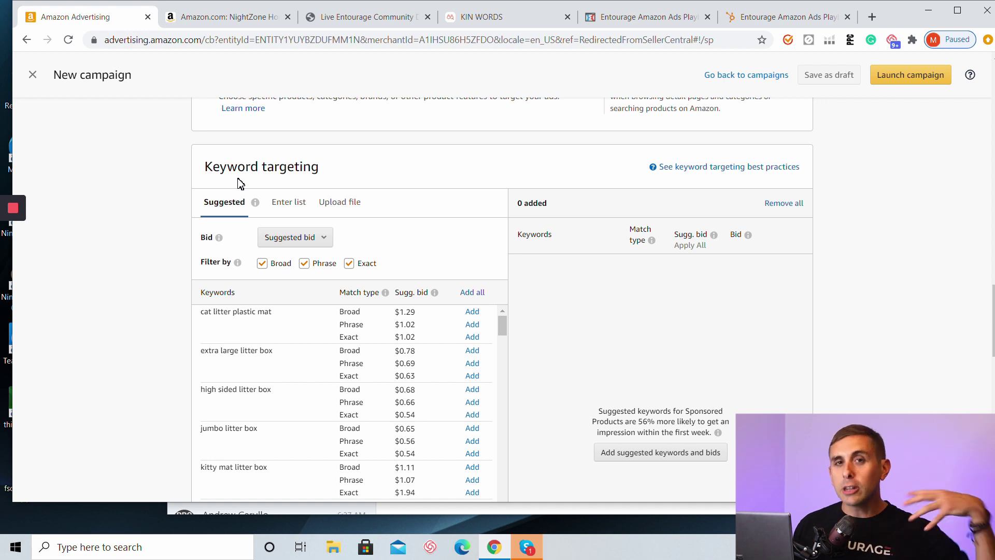
scroll(249, 189, "down", 6)
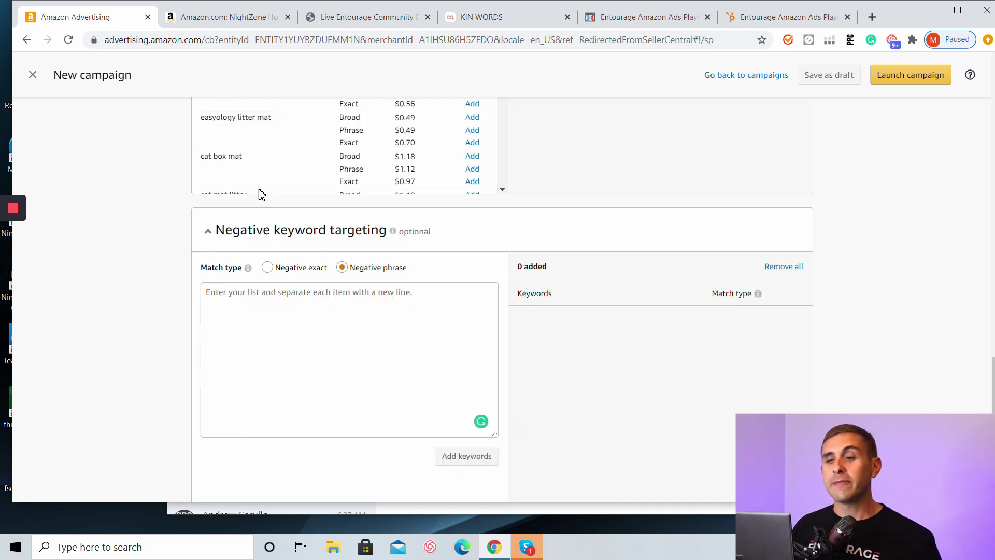